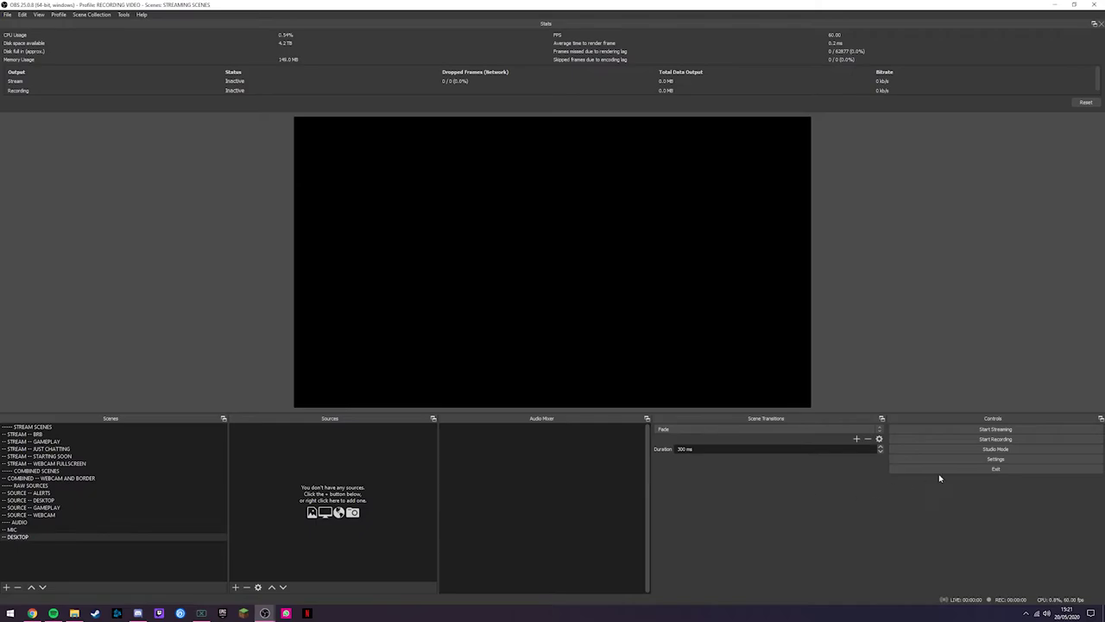
Set the global Desktop Audio and Mic/Auxiliary Audio devices to Default and apply.
{"action": "left_click", "coordinate": [996, 459]}
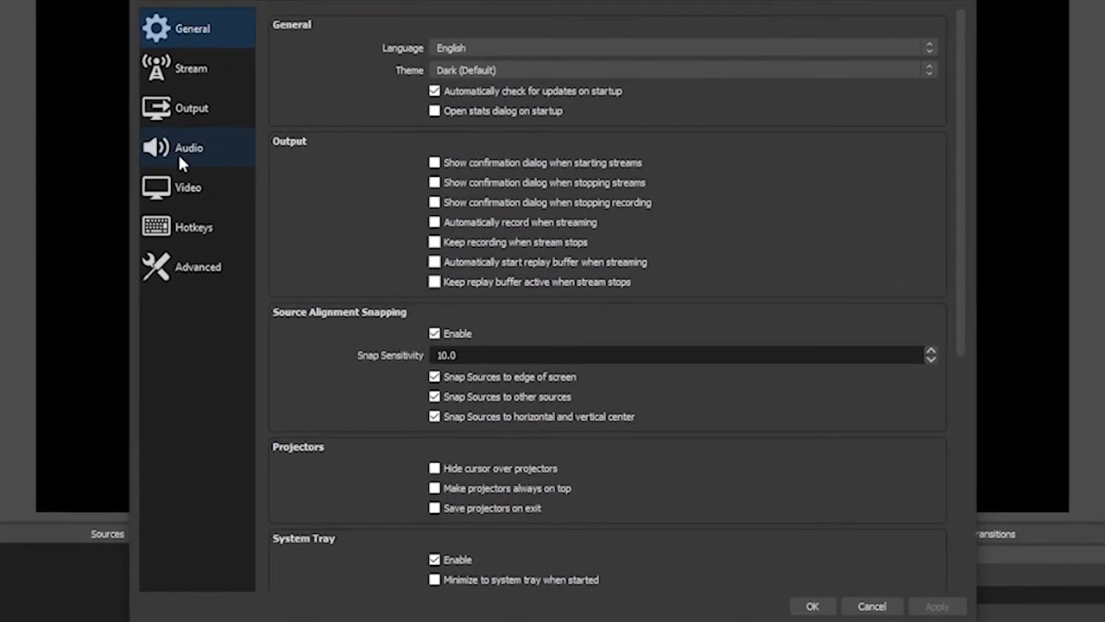
{"action": "left_click", "coordinate": [276, 191]}
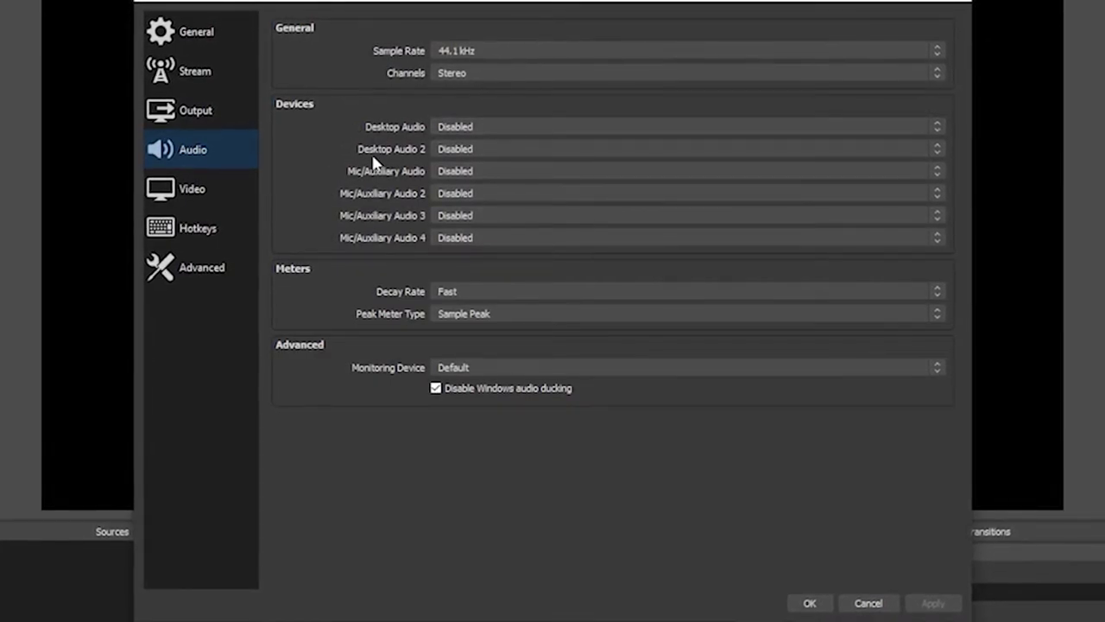
{"action": "left_click", "coordinate": [501, 171]}
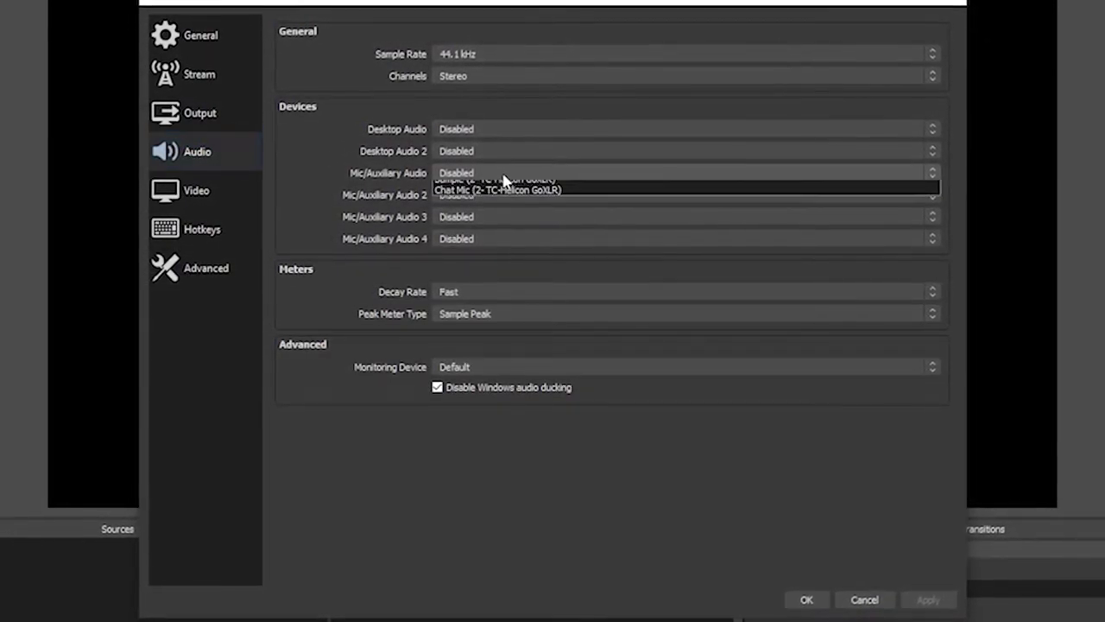
{"action": "left_click", "coordinate": [488, 195]}
{"action": "left_click", "coordinate": [471, 130]}
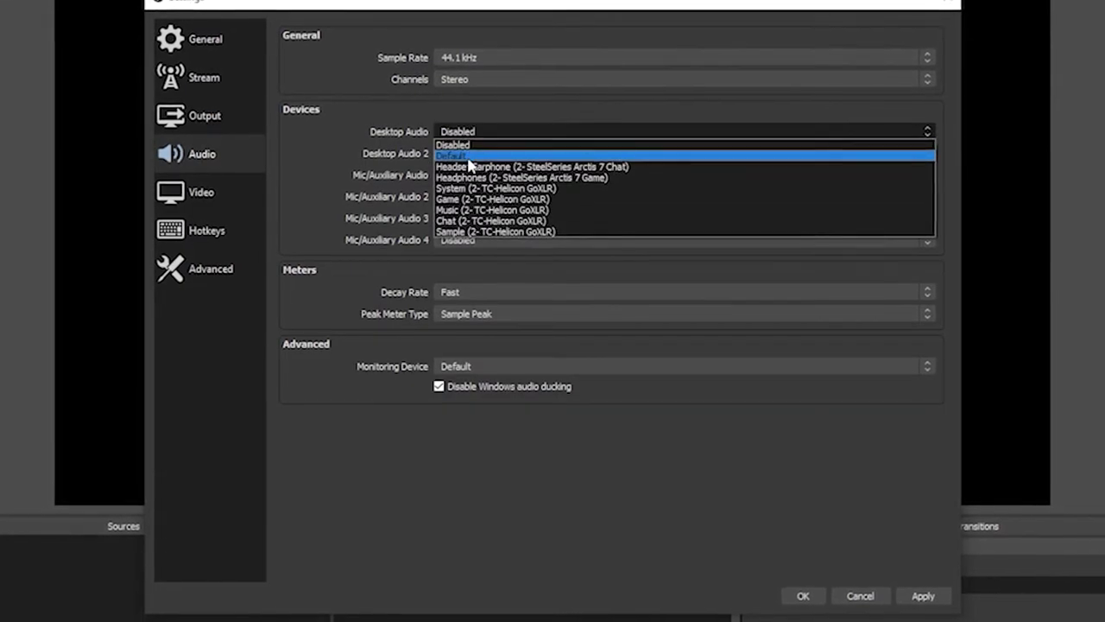
{"action": "left_click", "coordinate": [468, 157]}
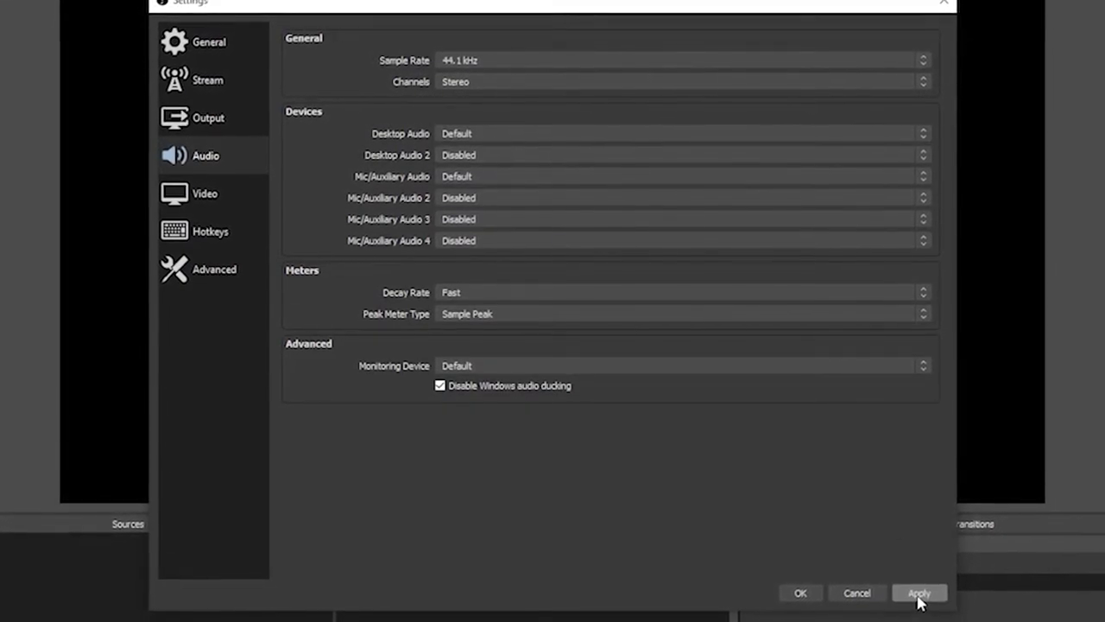
{"action": "left_click", "coordinate": [918, 594]}
{"action": "left_click_drag", "start_coordinate": [691, 602], "coordinate": [654, 483]}
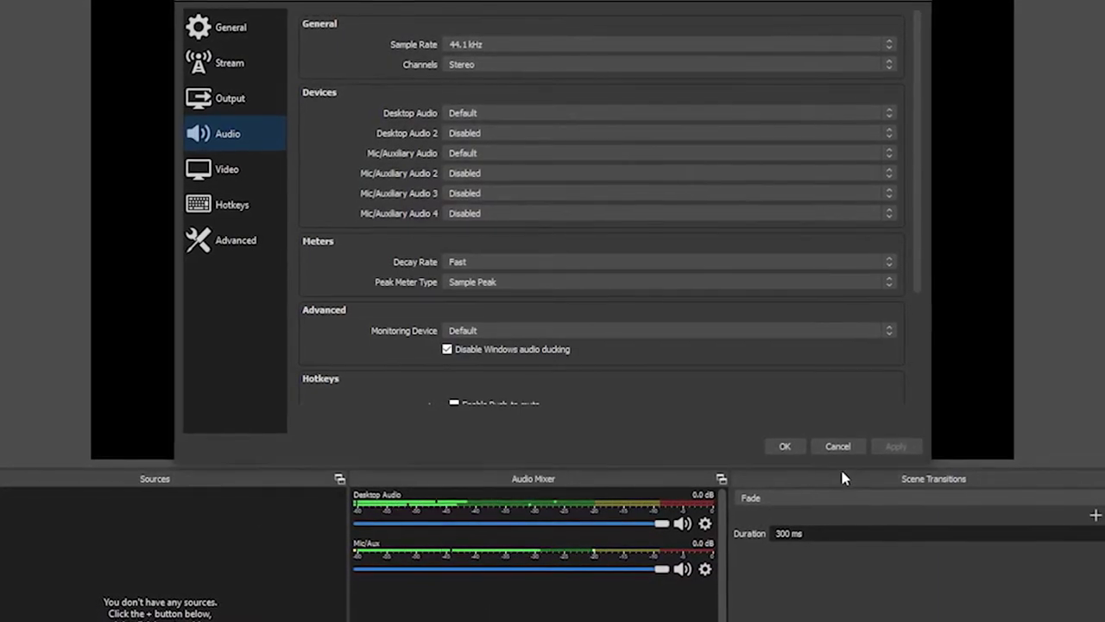
{"action": "left_click", "coordinate": [782, 447]}
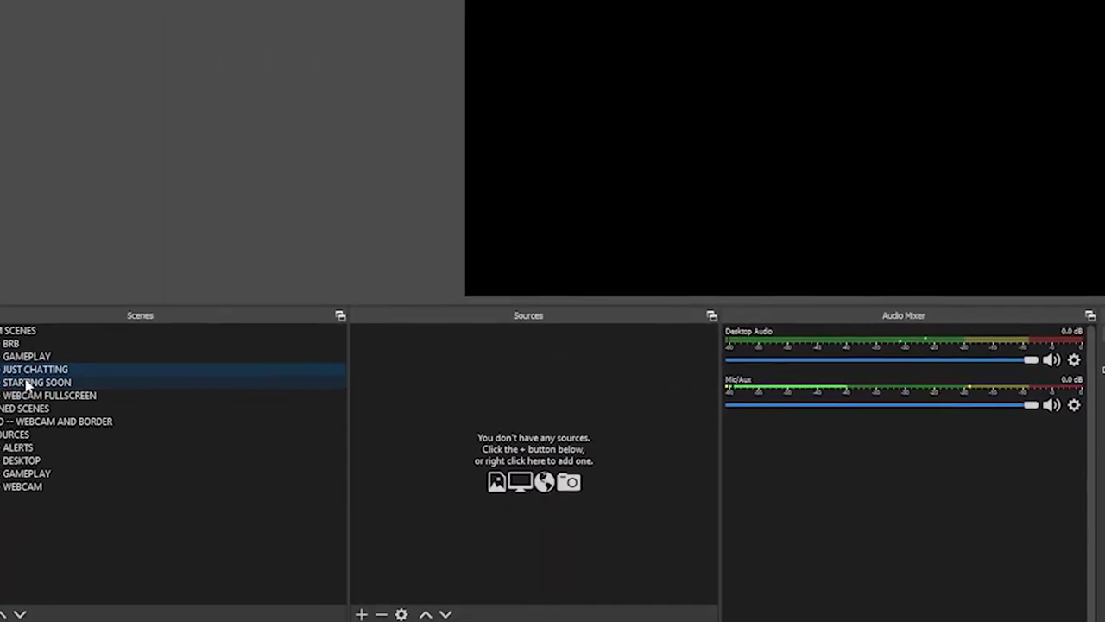
Set the global Desktop Audio and Mic/Auxiliary Audio devices to Disabled in Settings > Audio.
{"action": "left_click", "coordinate": [2, 523]}
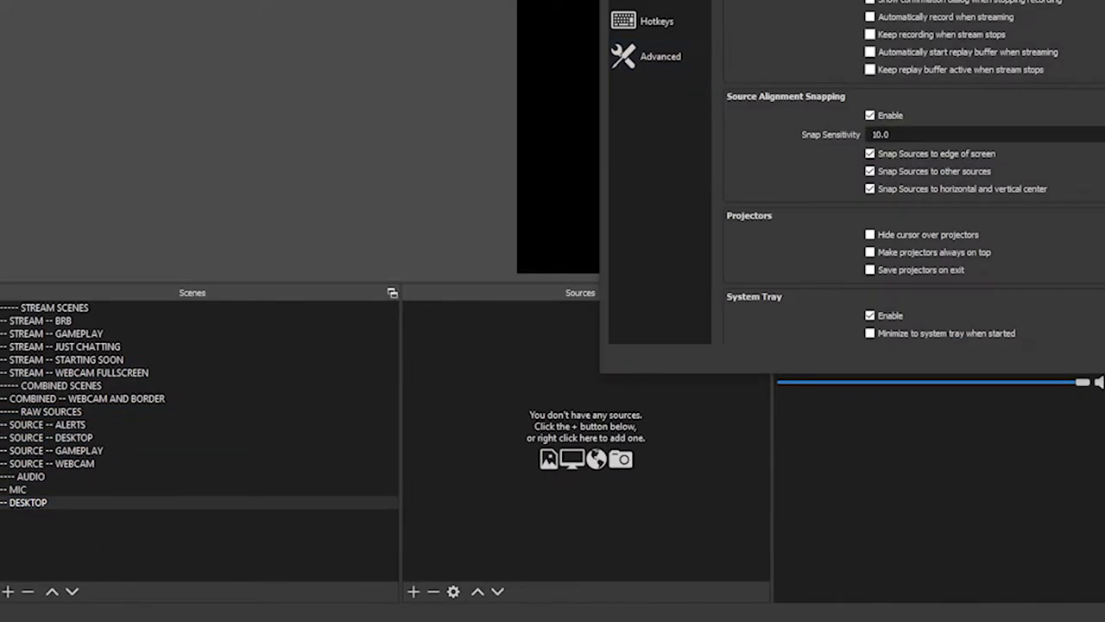
{"action": "left_click", "coordinate": [539, 2]}
{"action": "left_click", "coordinate": [466, 125]}
{"action": "left_click", "coordinate": [471, 135]}
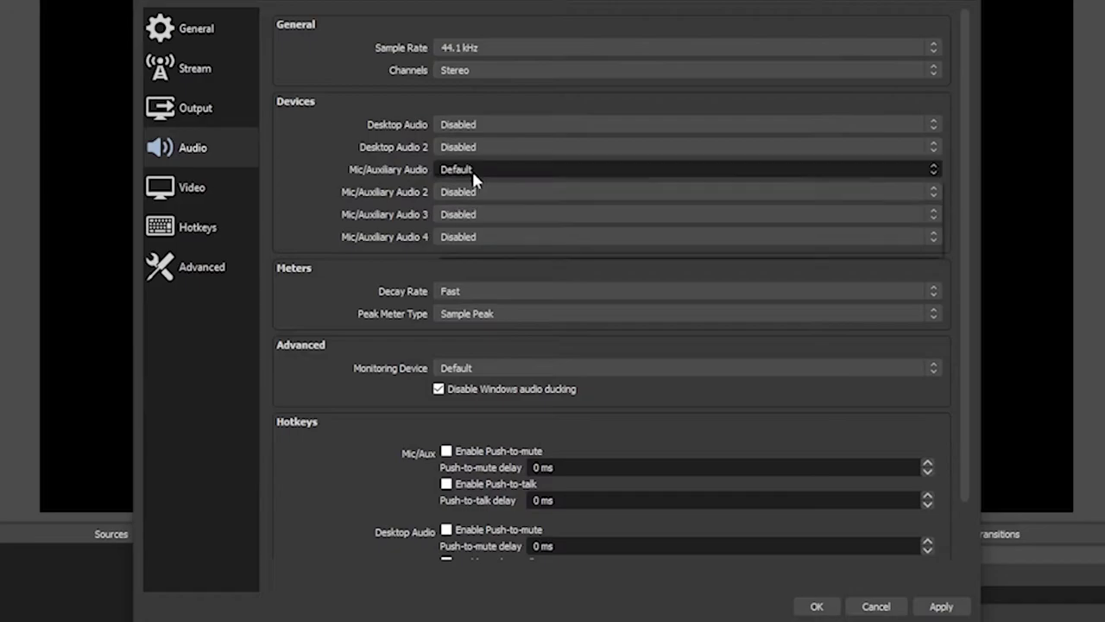
{"action": "left_click", "coordinate": [473, 173]}
{"action": "left_click", "coordinate": [469, 182]}
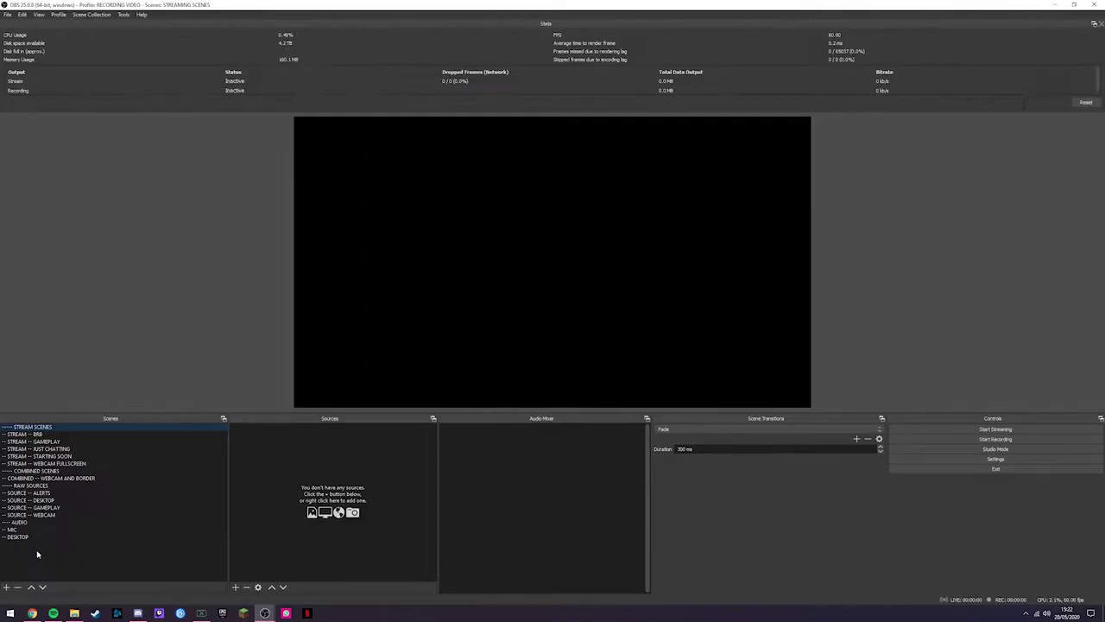
Switch between the MIC and DESKTOP scenes, settle on MIC, and bring up the add-source list.
{"action": "left_click", "coordinate": [26, 531]}
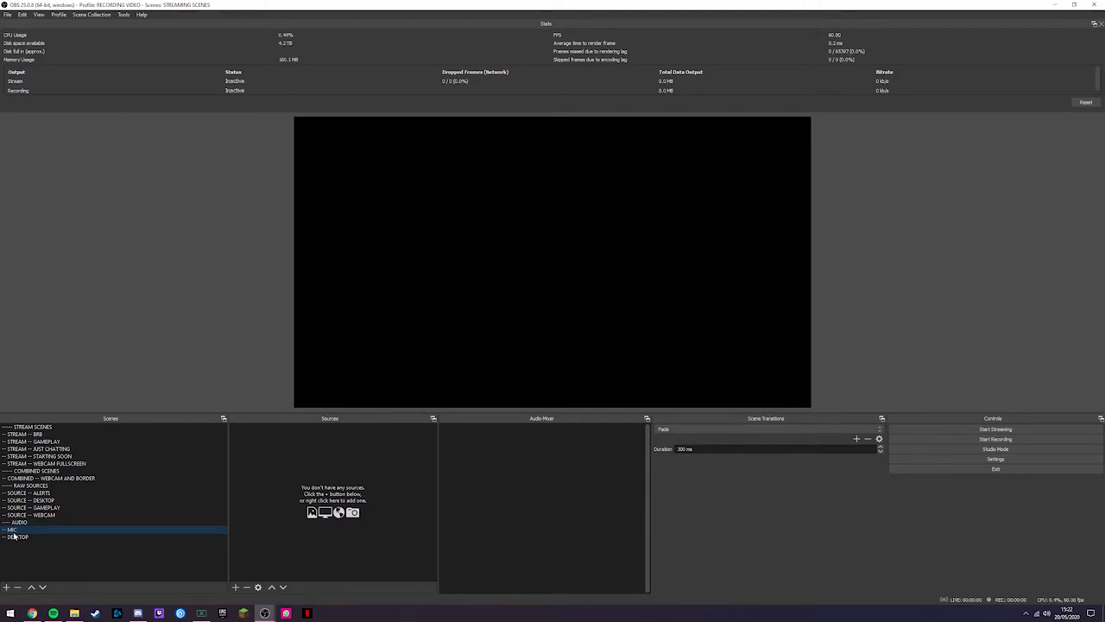
{"action": "left_click", "coordinate": [24, 538]}
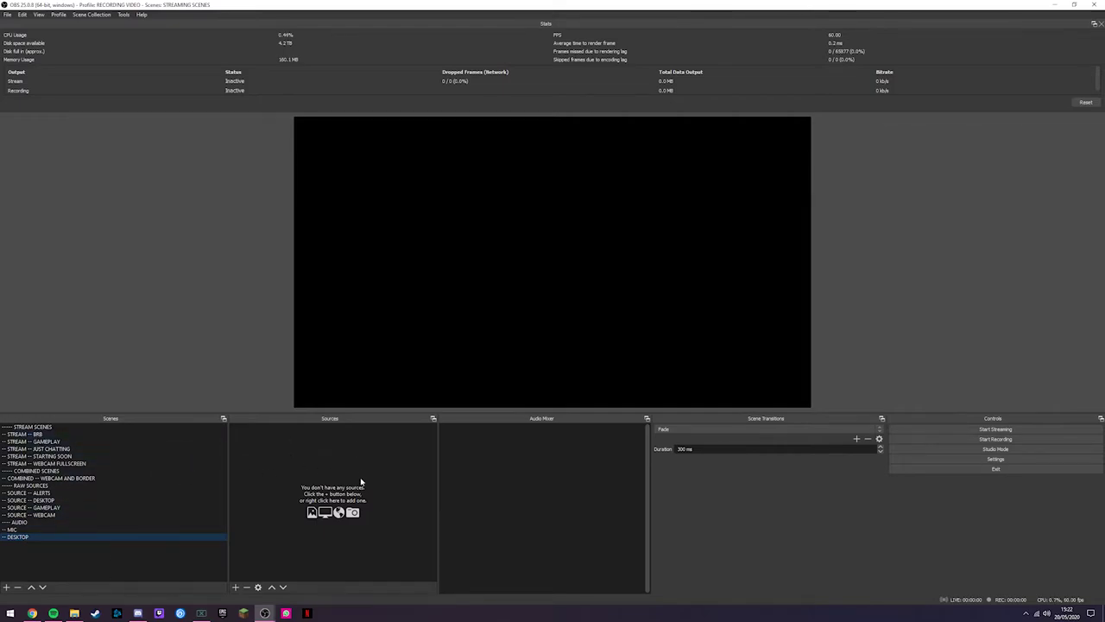
{"action": "left_click", "coordinate": [10, 529]}
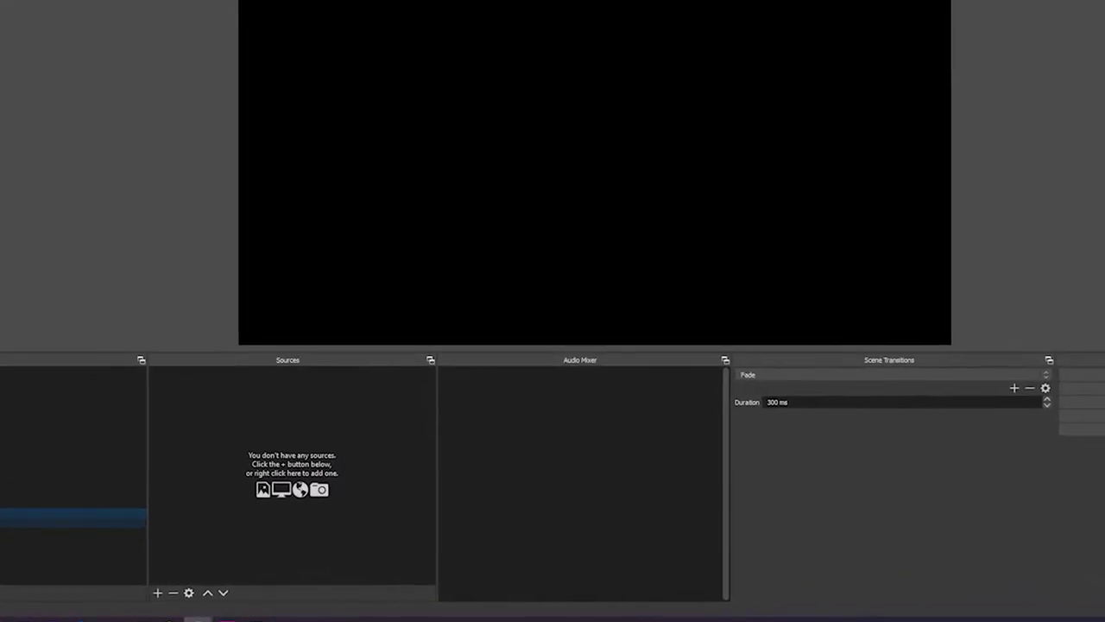
{"action": "left_click", "coordinate": [75, 600]}
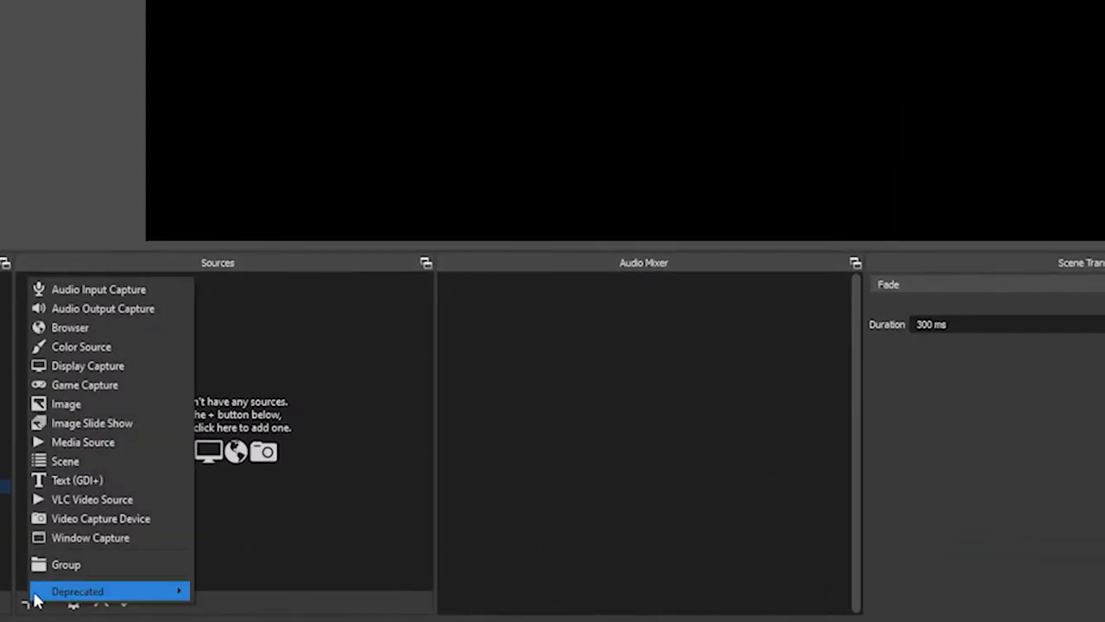
Add an Audio Input Capture source named MICROPHONE using the Chat Mic GoXLR device.
{"action": "left_click", "coordinate": [86, 290]}
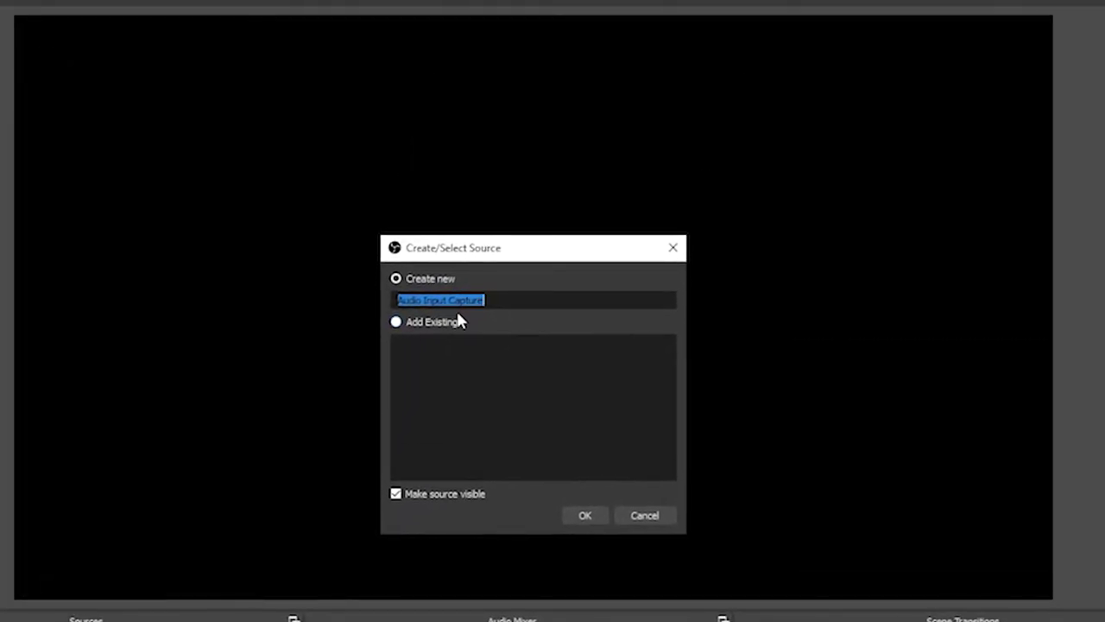
{"action": "type", "text": "MICROPHONE"}
{"action": "key", "text": "Return"}
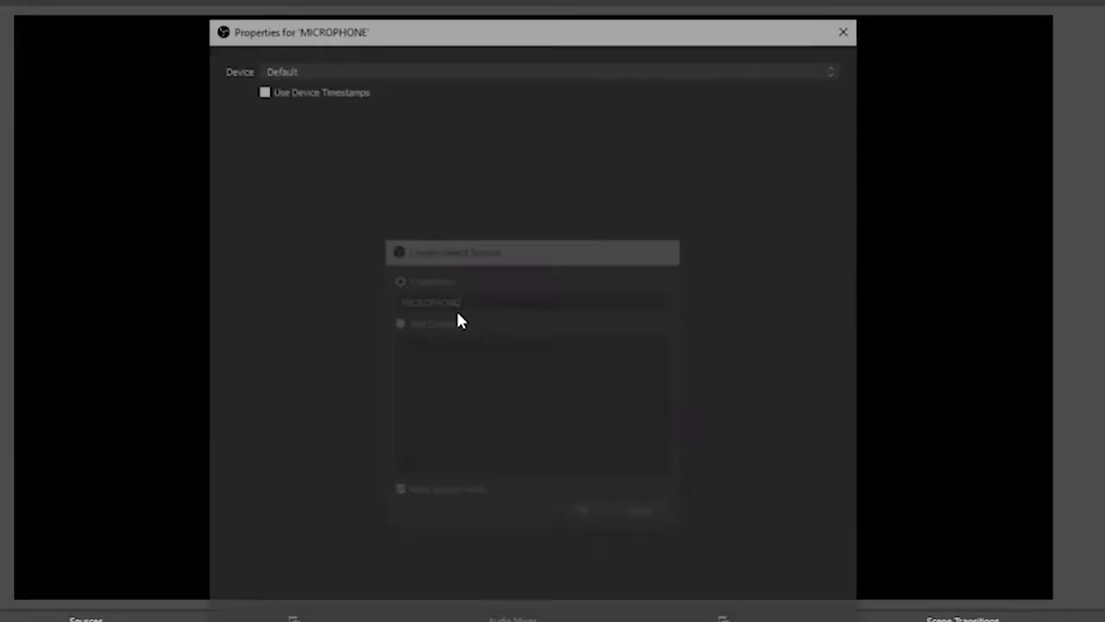
{"action": "left_click", "coordinate": [363, 66]}
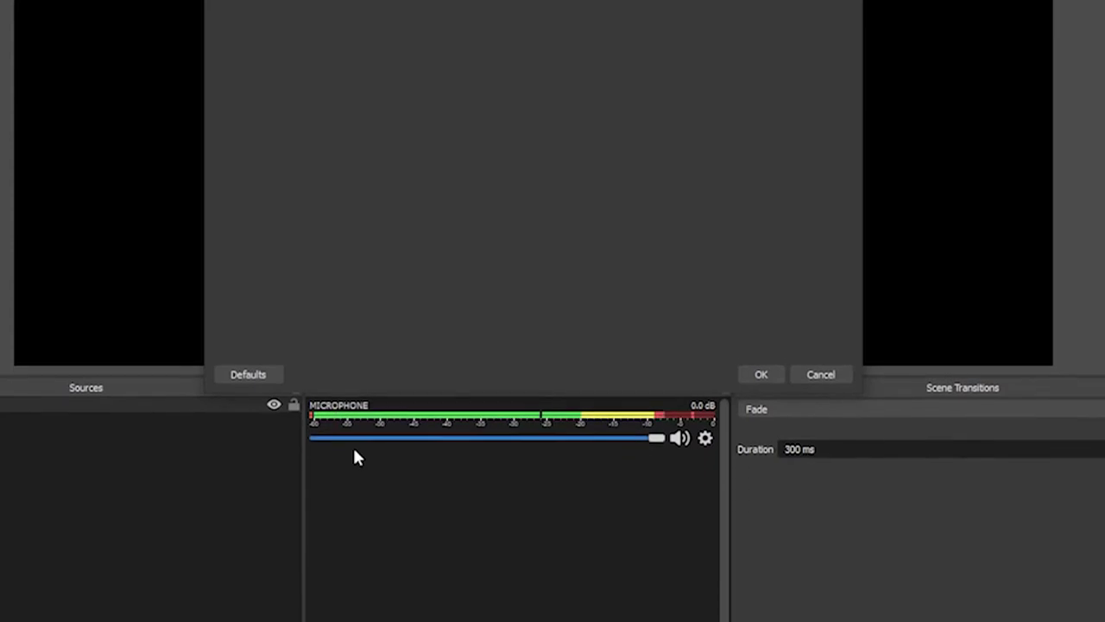
{"action": "left_click_drag", "start_coordinate": [518, 317], "coordinate": [518, 296]}
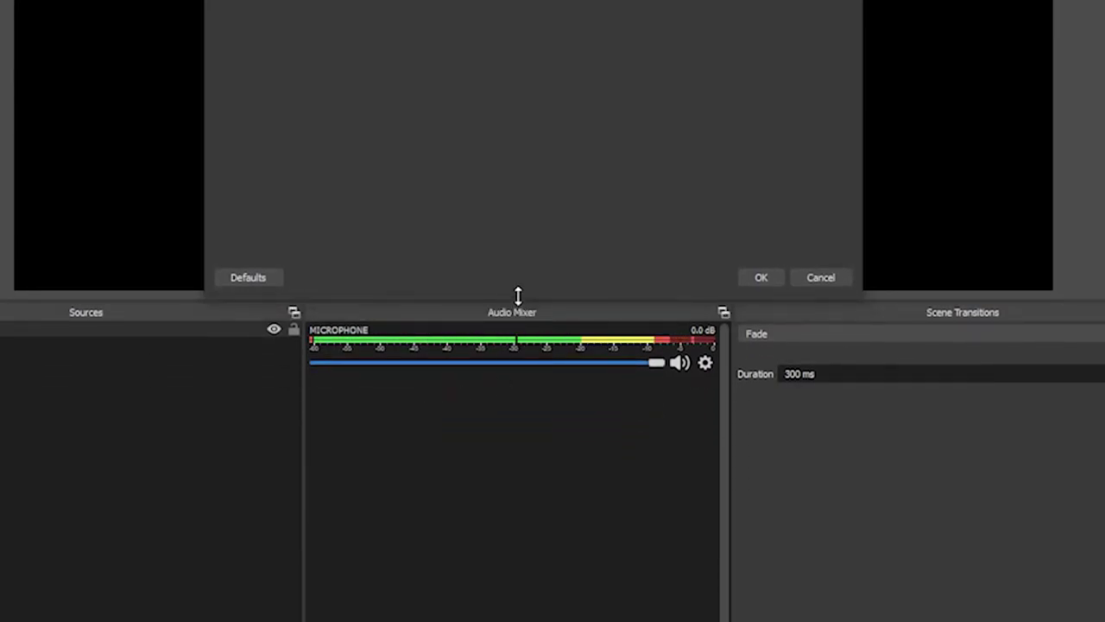
{"action": "left_click", "coordinate": [760, 279]}
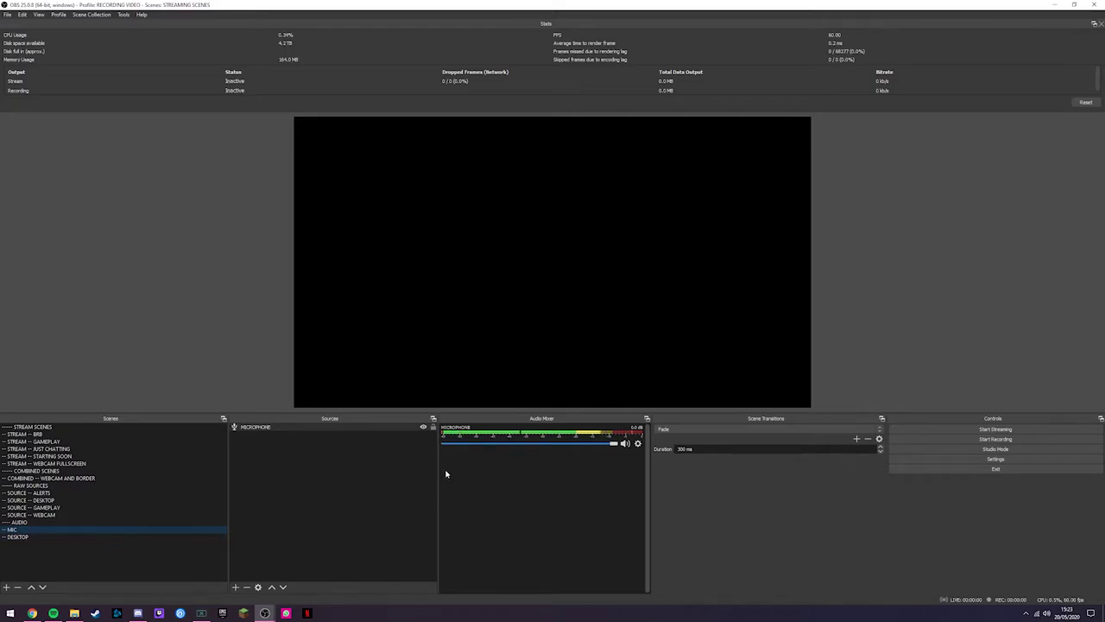
In the DESKTOP scene, add Audio Output Capture 'DESKTOP' on System (2- TC-Helicon GoXLR), then show STREAM -- BRB.
{"action": "left_click", "coordinate": [25, 538]}
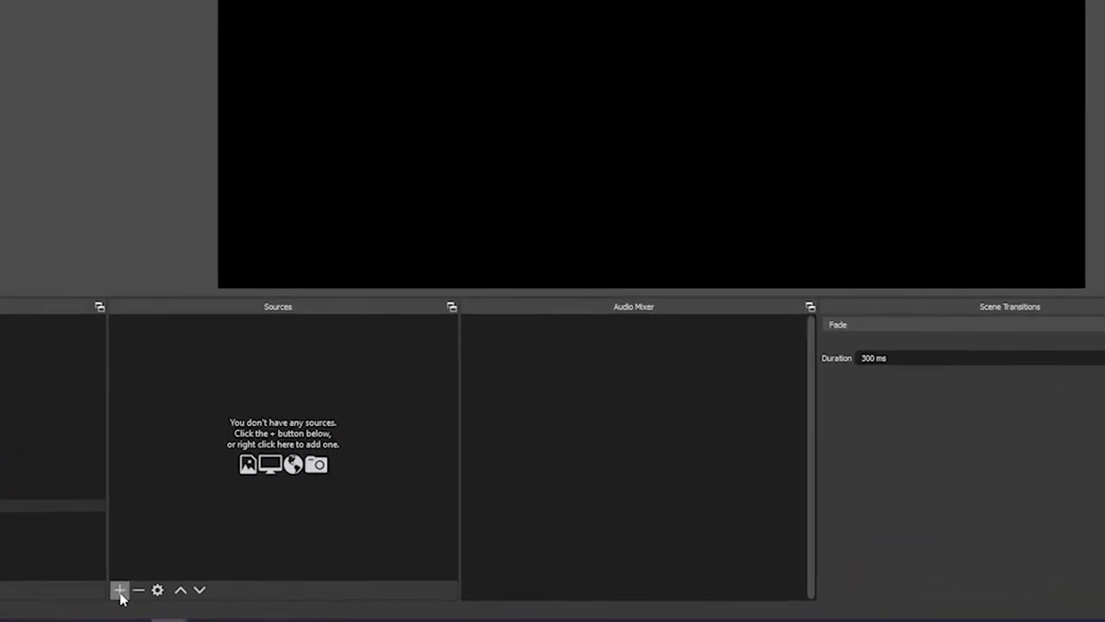
{"action": "left_click", "coordinate": [89, 592]}
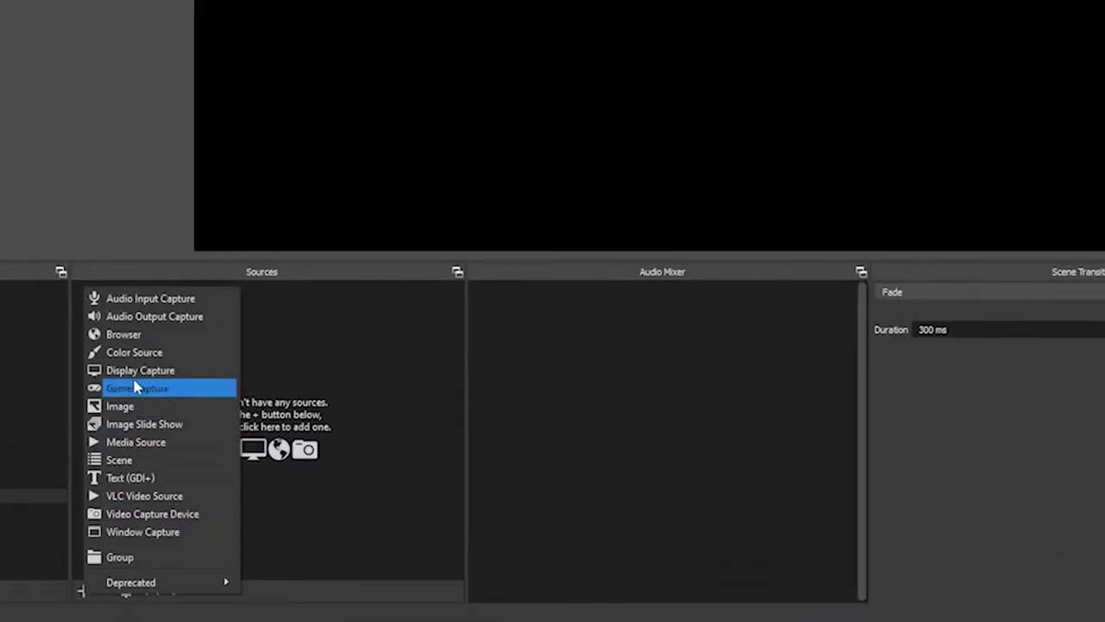
{"action": "left_click", "coordinate": [118, 319]}
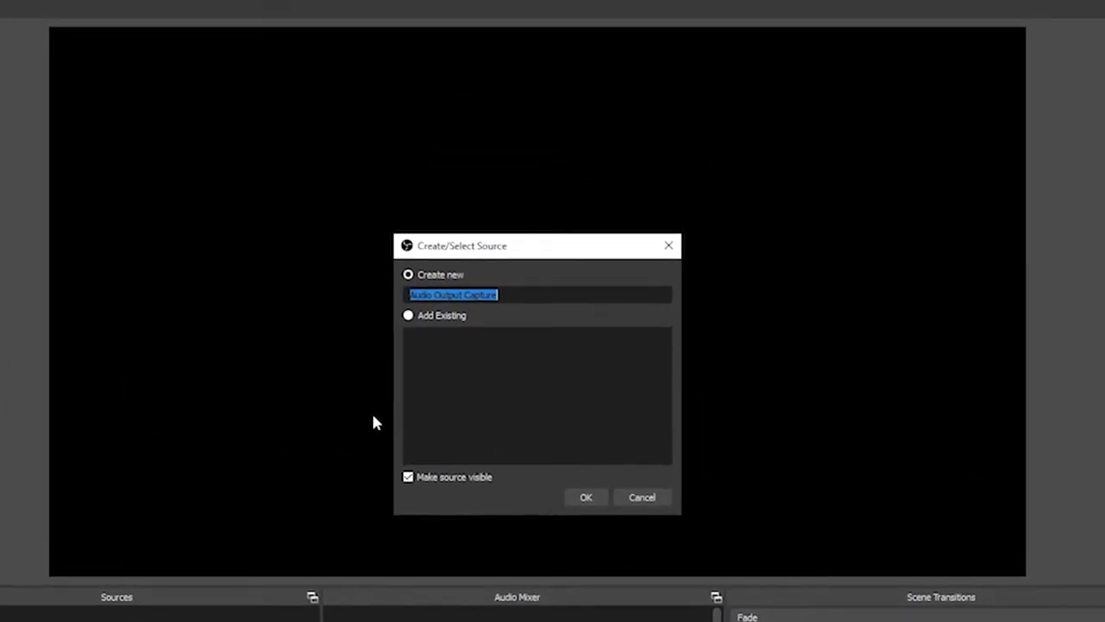
{"action": "type", "text": "D"}
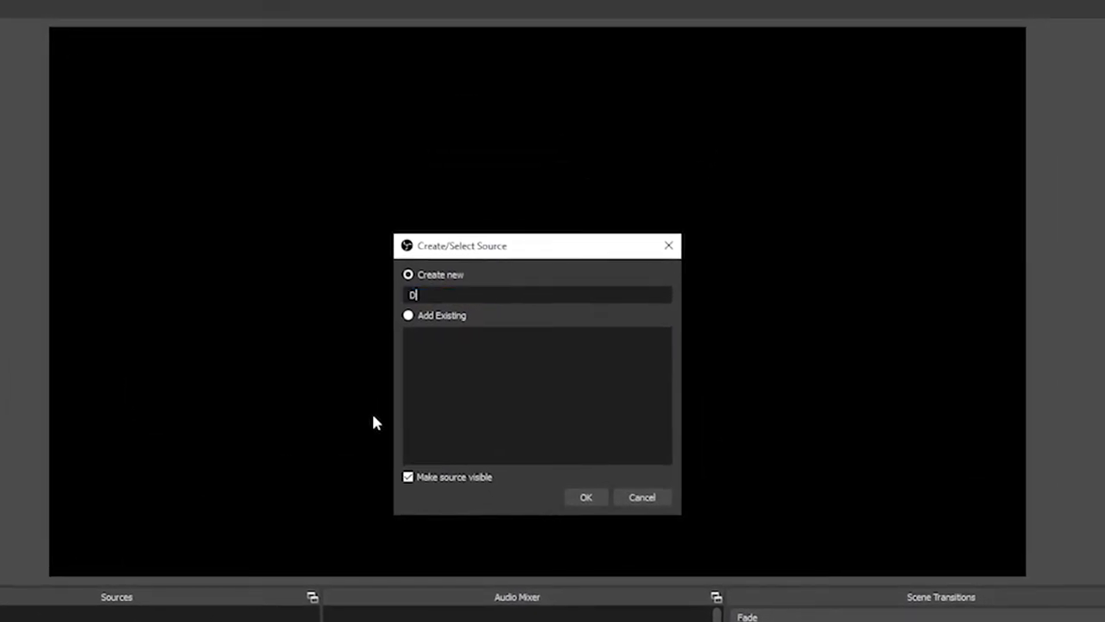
{"action": "type", "text": "ESKTOP"}
{"action": "key", "text": "Return"}
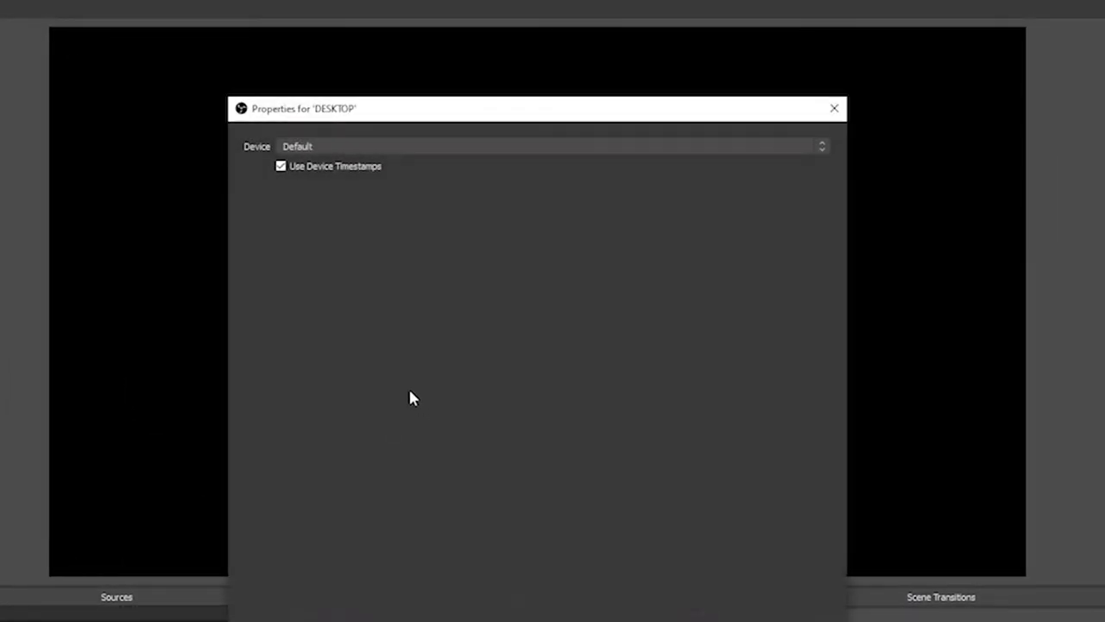
{"action": "left_click", "coordinate": [365, 150]}
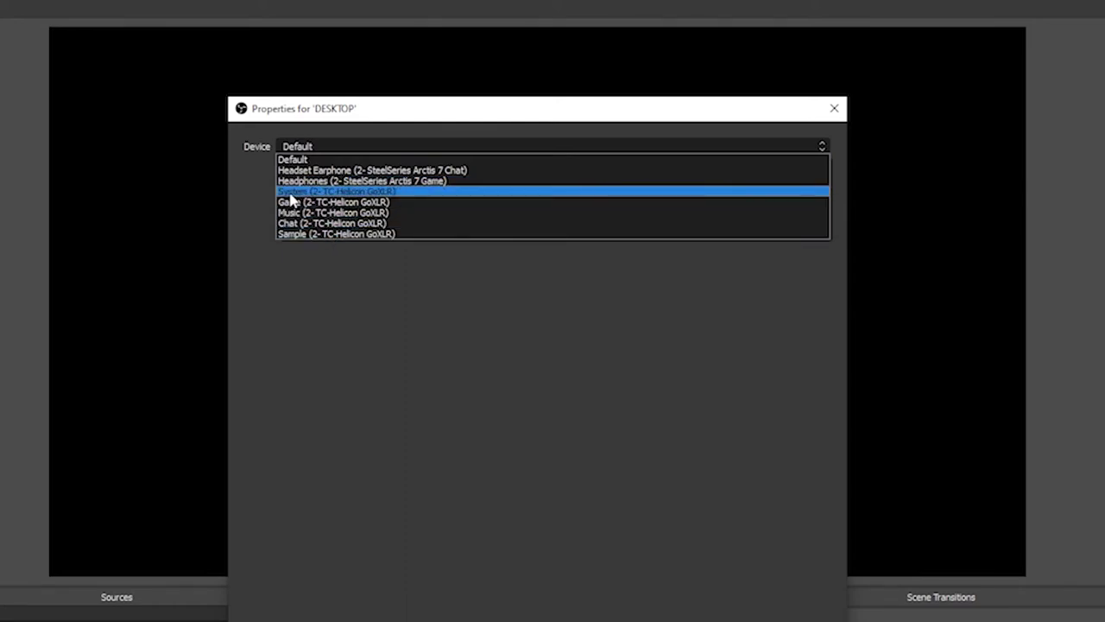
{"action": "left_click", "coordinate": [413, 191]}
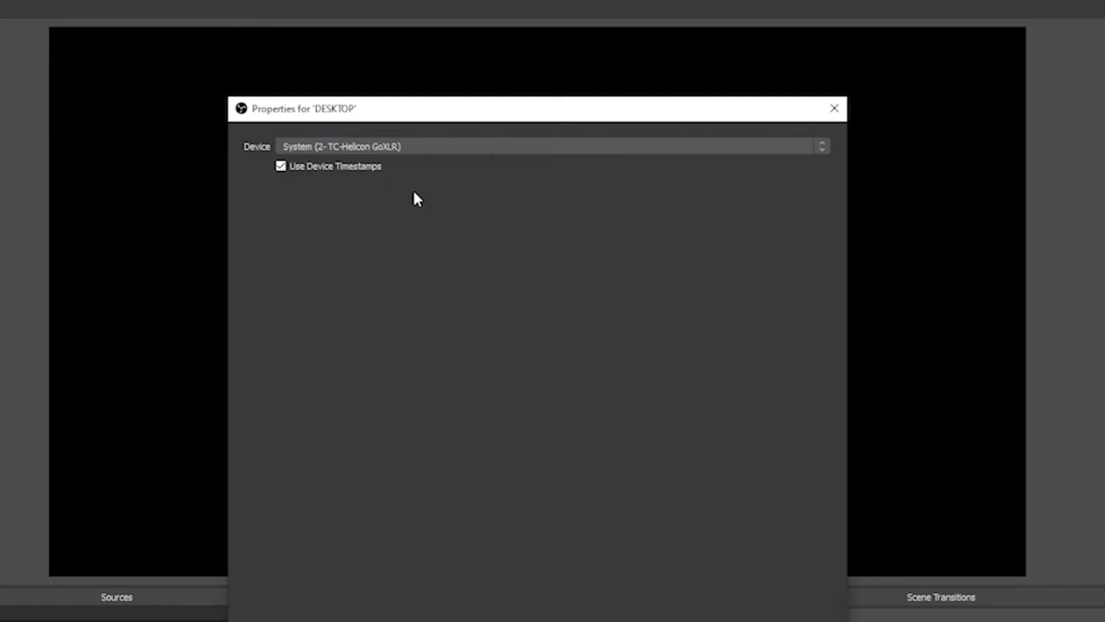
{"action": "key", "text": "Return"}
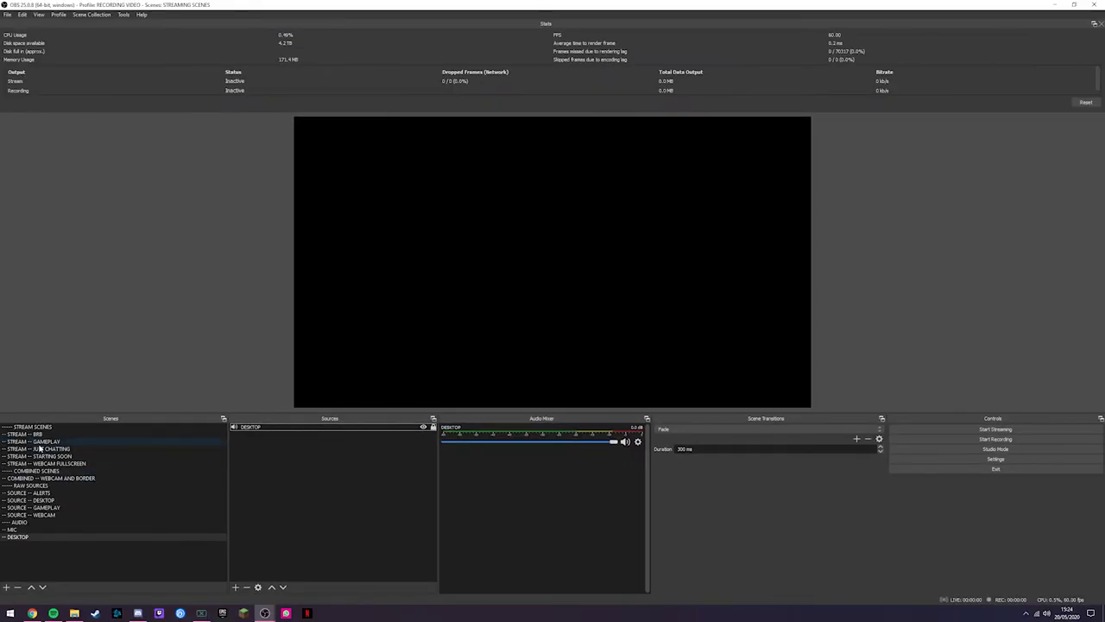
{"action": "left_click", "coordinate": [28, 434]}
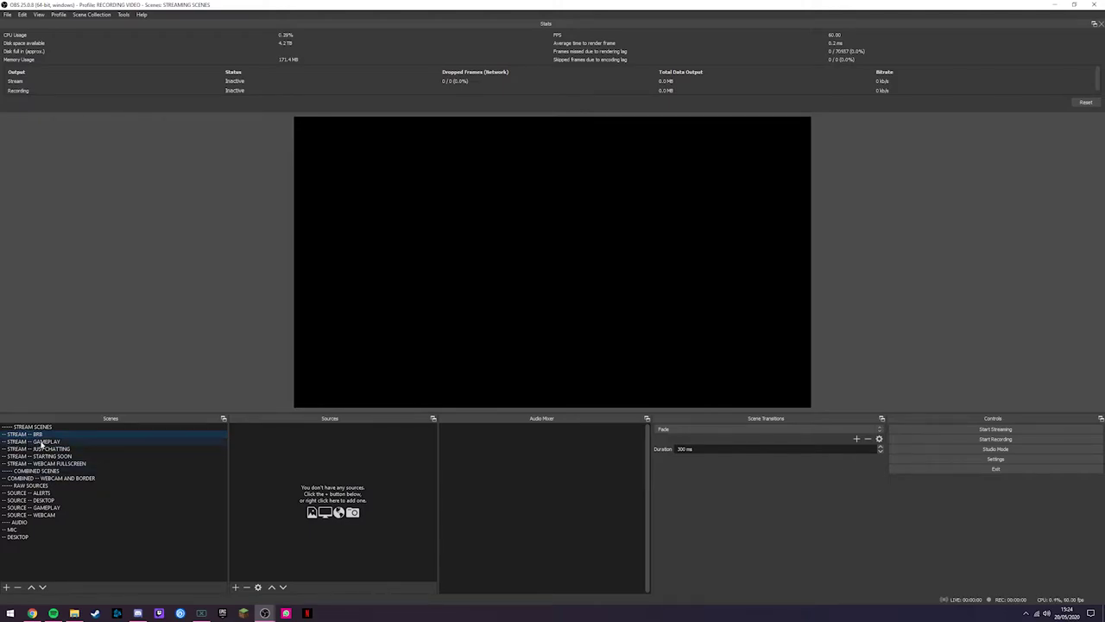
Select STREAM -- GAMEPLAY and abandon attempts to add audio input and output capture sources.
{"action": "left_click", "coordinate": [41, 441]}
{"action": "left_click", "coordinate": [234, 587]}
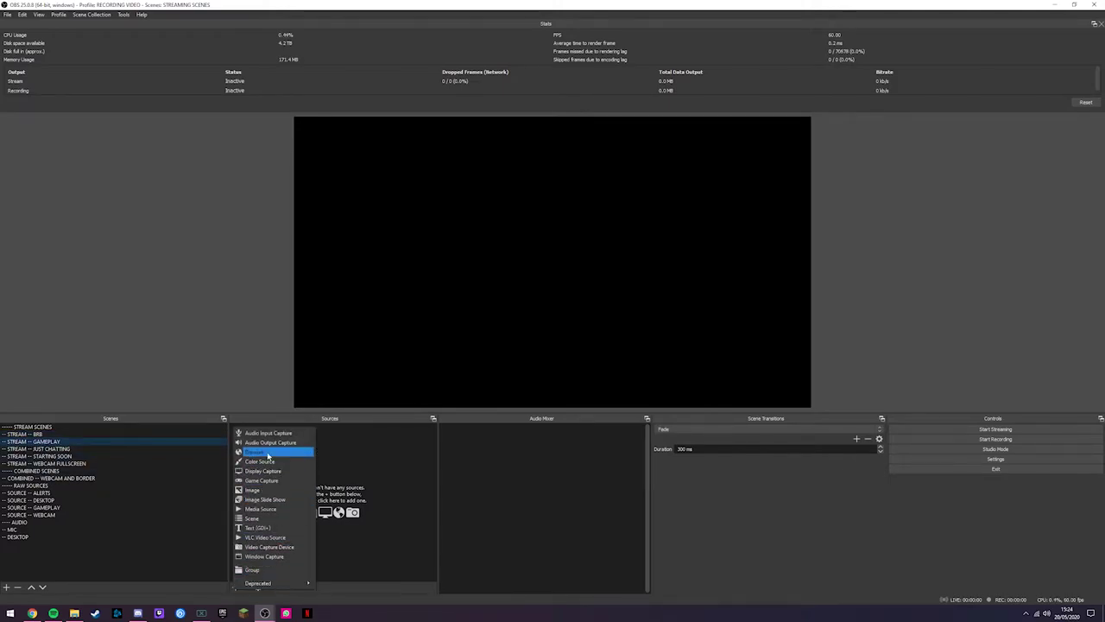
{"action": "left_click", "coordinate": [283, 434]}
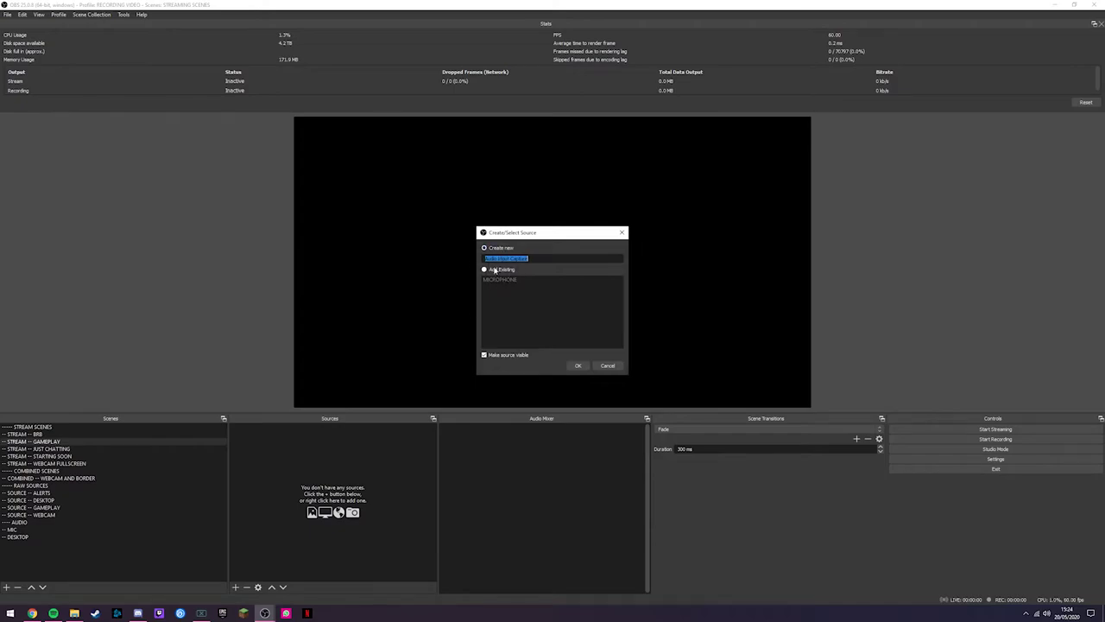
{"action": "left_click", "coordinate": [607, 365]}
{"action": "left_click", "coordinate": [235, 587]}
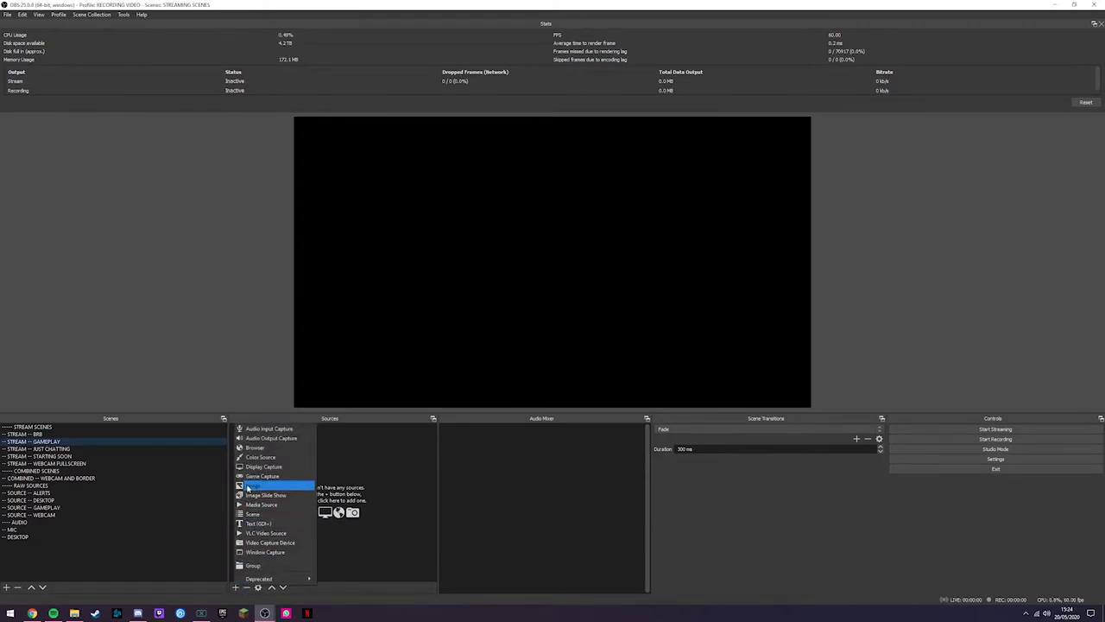
{"action": "left_click", "coordinate": [271, 438]}
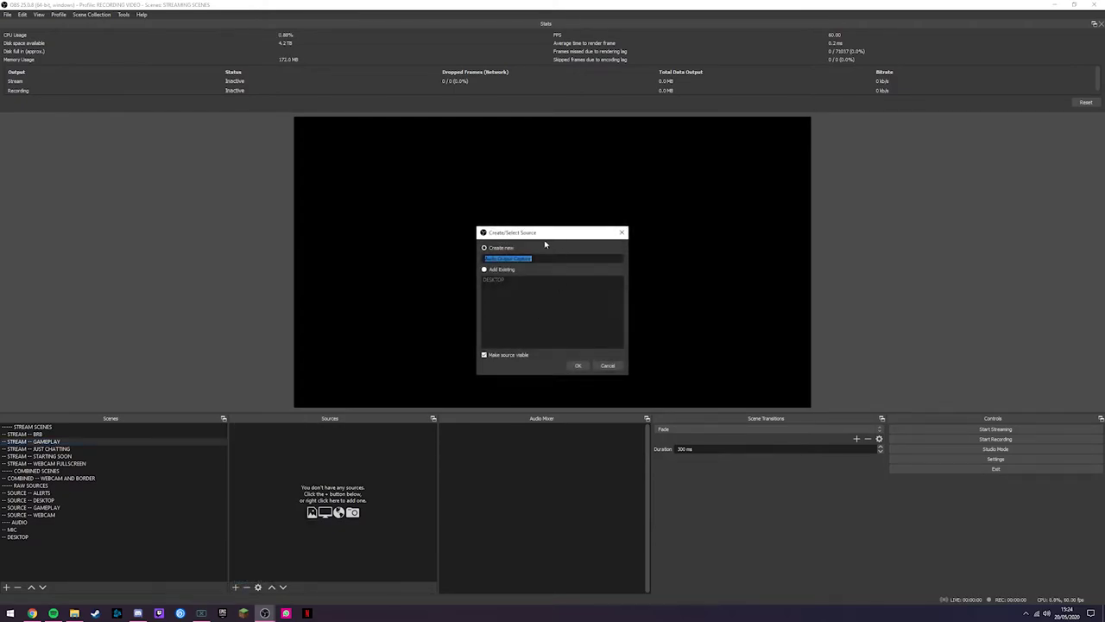
{"action": "left_click", "coordinate": [607, 366]}
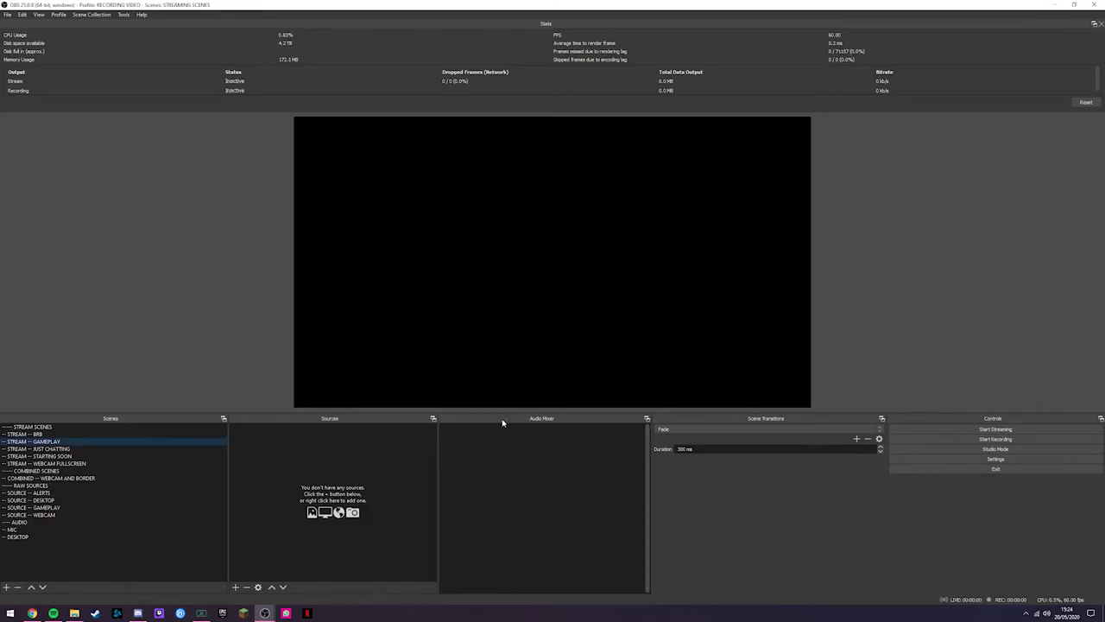
Nest the existing MIC scene as a source in STREAM -- GAMEPLAY and lock it.
{"action": "left_click", "coordinate": [235, 589]}
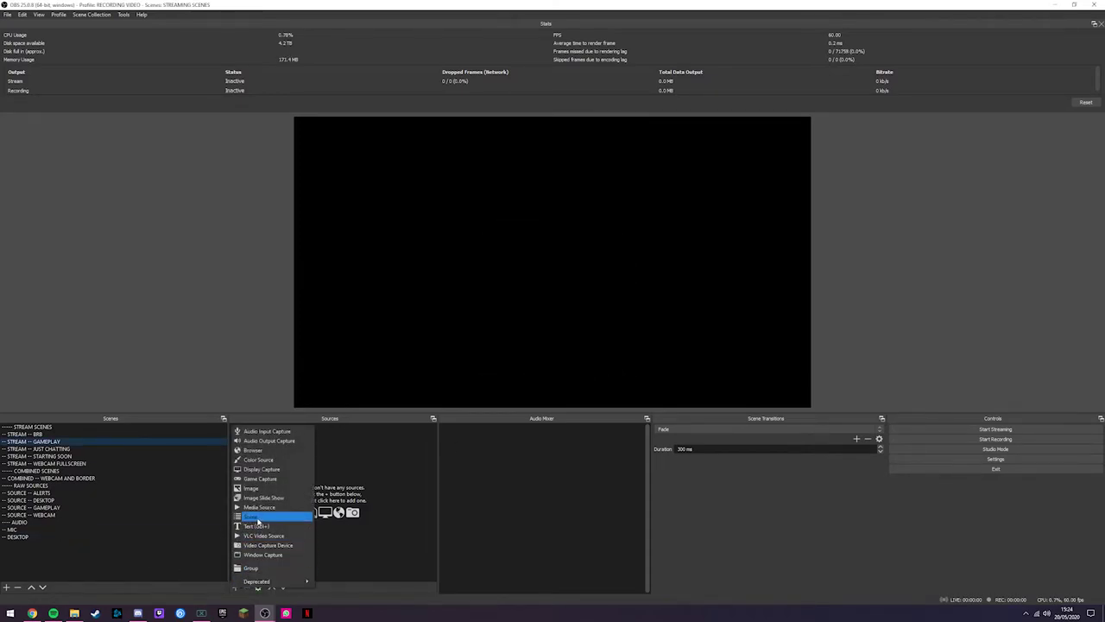
{"action": "left_click", "coordinate": [259, 519]}
{"action": "left_click", "coordinate": [496, 309]}
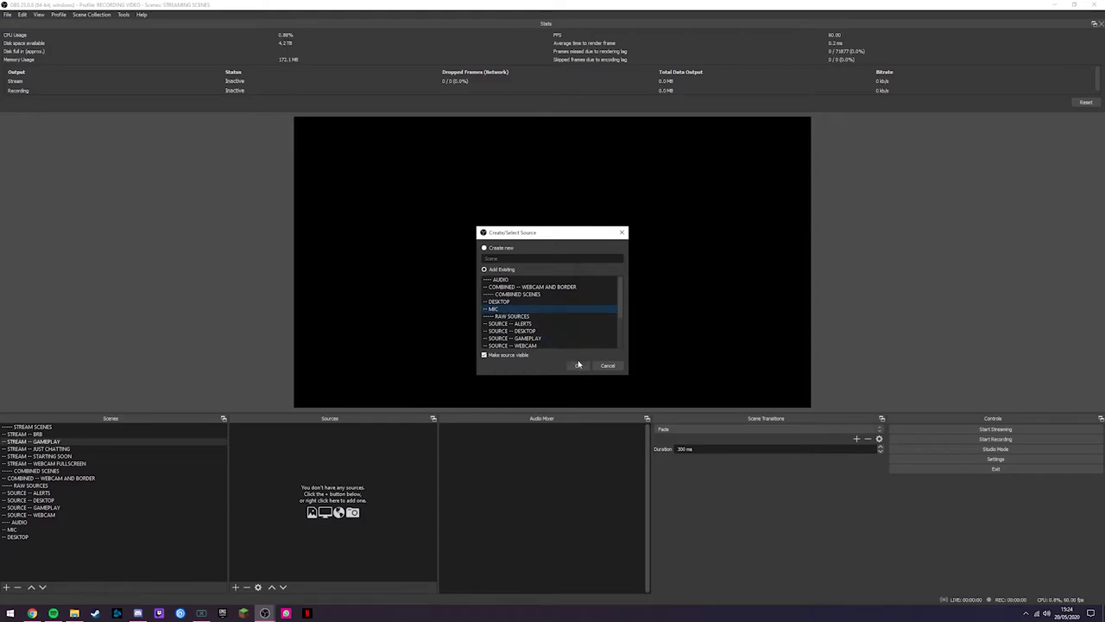
{"action": "left_click", "coordinate": [578, 364]}
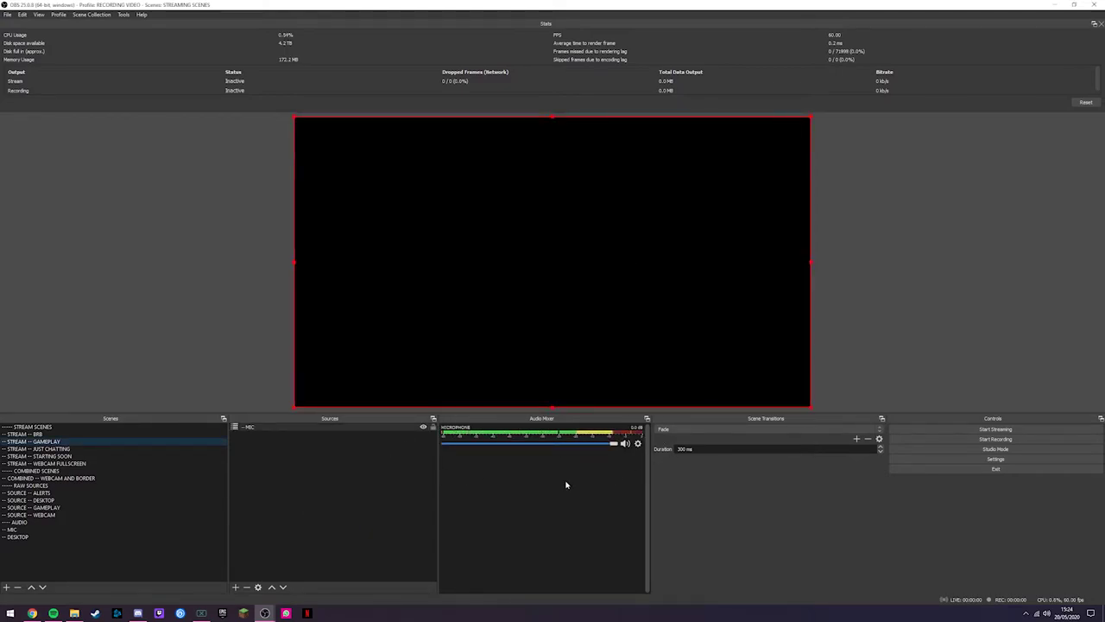
{"action": "left_click", "coordinate": [433, 428]}
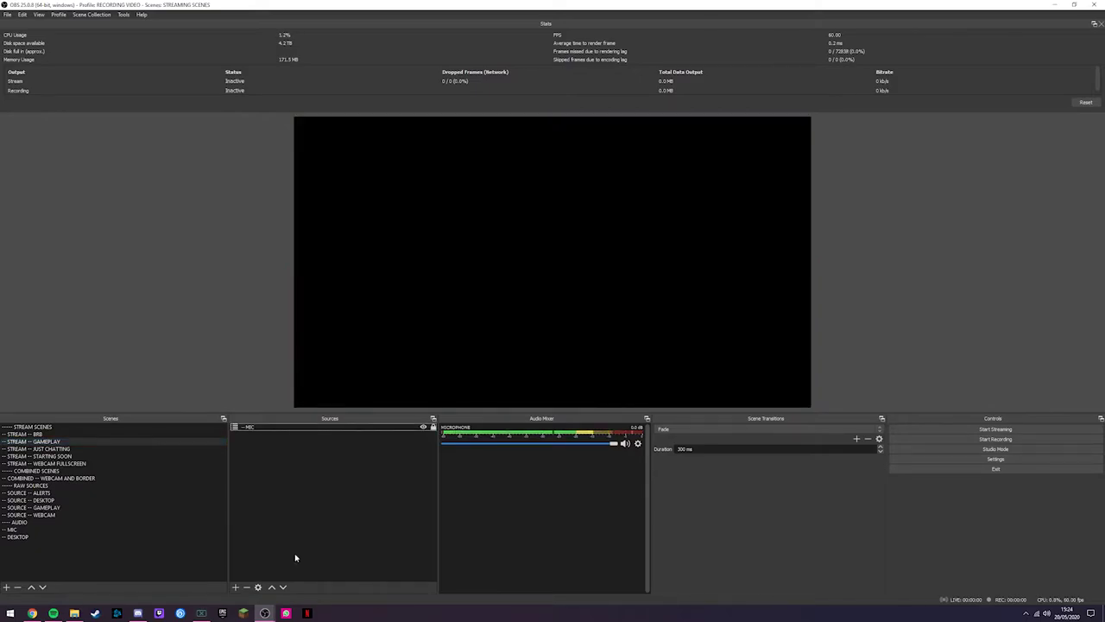
Nest the existing DESKTOP scene in GAMEPLAY too, then switch to STREAM -- JUST CHATTING.
{"action": "left_click", "coordinate": [235, 587]}
{"action": "left_click", "coordinate": [257, 522]}
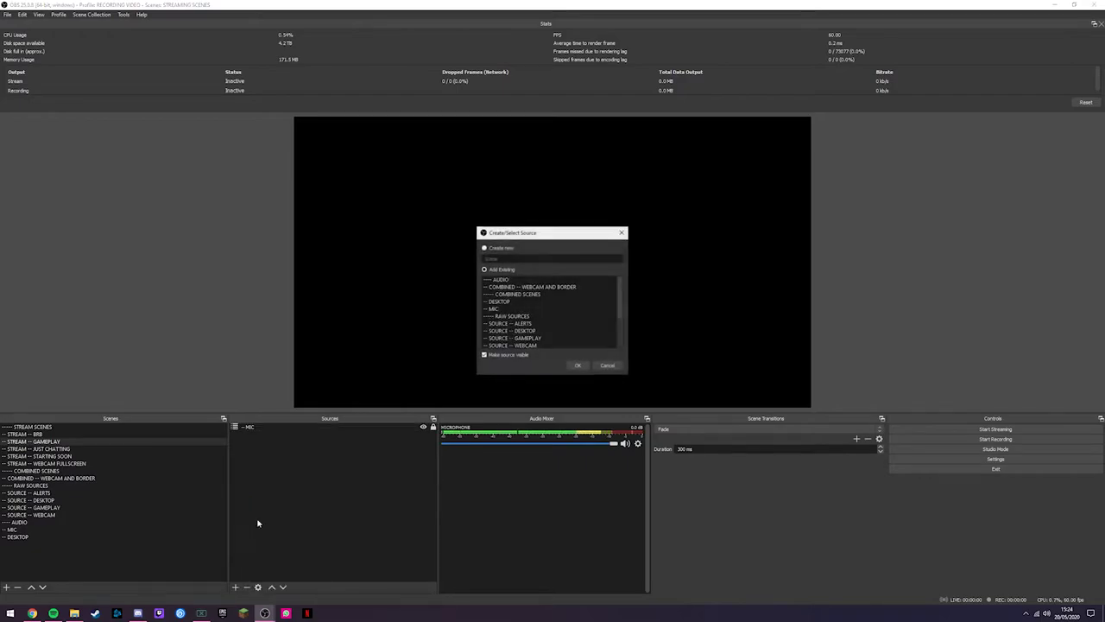
{"action": "left_click", "coordinate": [499, 301]}
{"action": "left_click", "coordinate": [578, 364]}
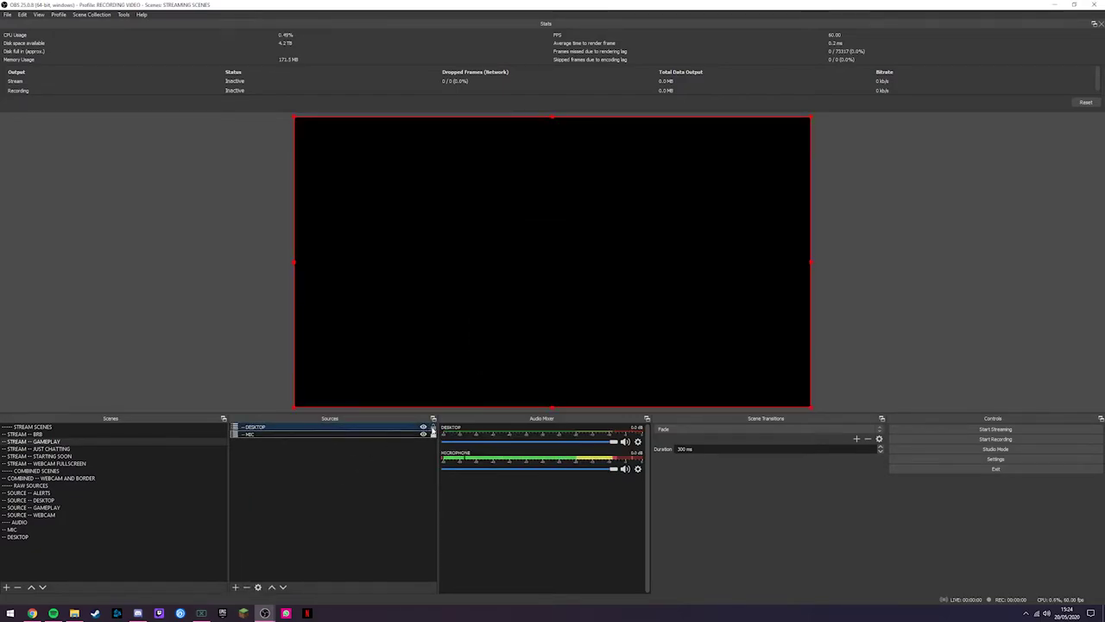
{"action": "left_click", "coordinate": [432, 429]}
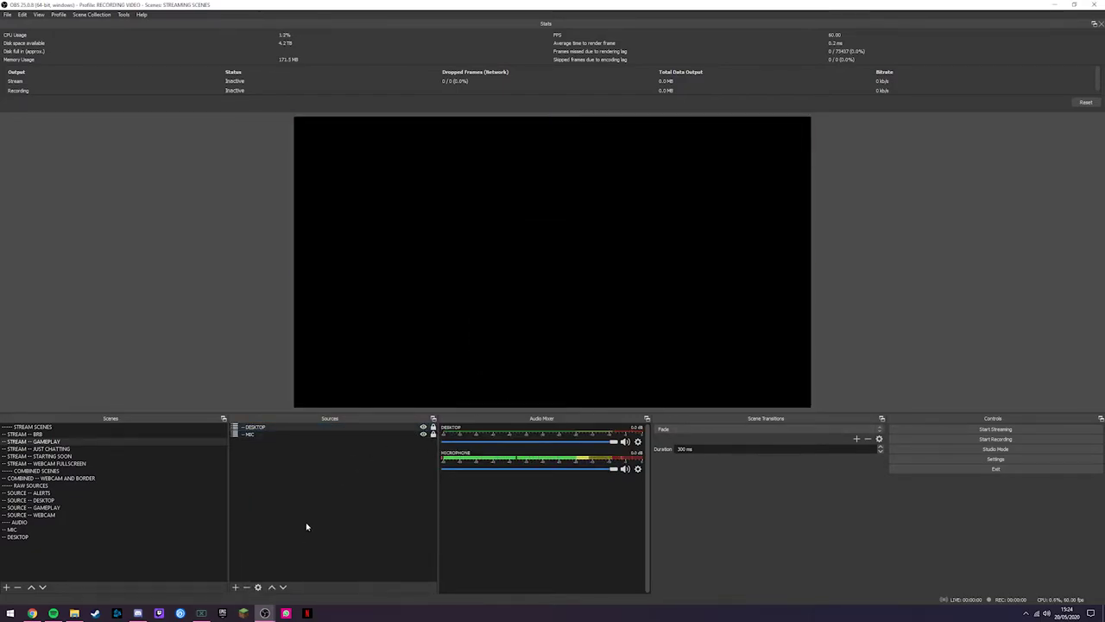
{"action": "left_click", "coordinate": [181, 448]}
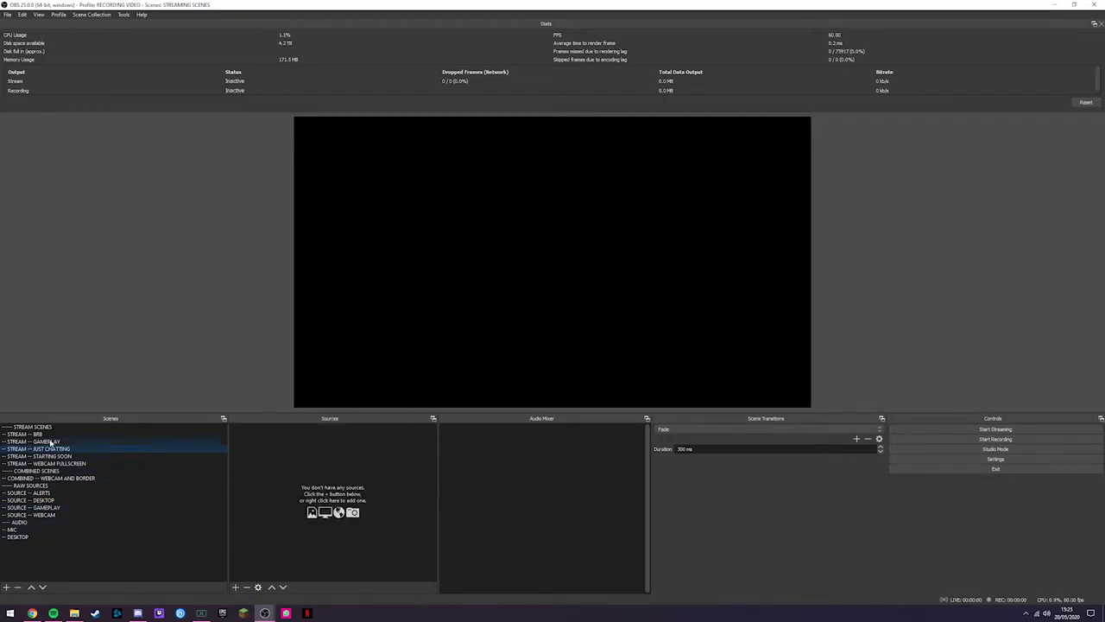
Add the existing MICROPHONE audio input to STREAM -- JUST CHATTING and lock it.
{"action": "left_click", "coordinate": [235, 587]}
{"action": "left_click", "coordinate": [264, 431]}
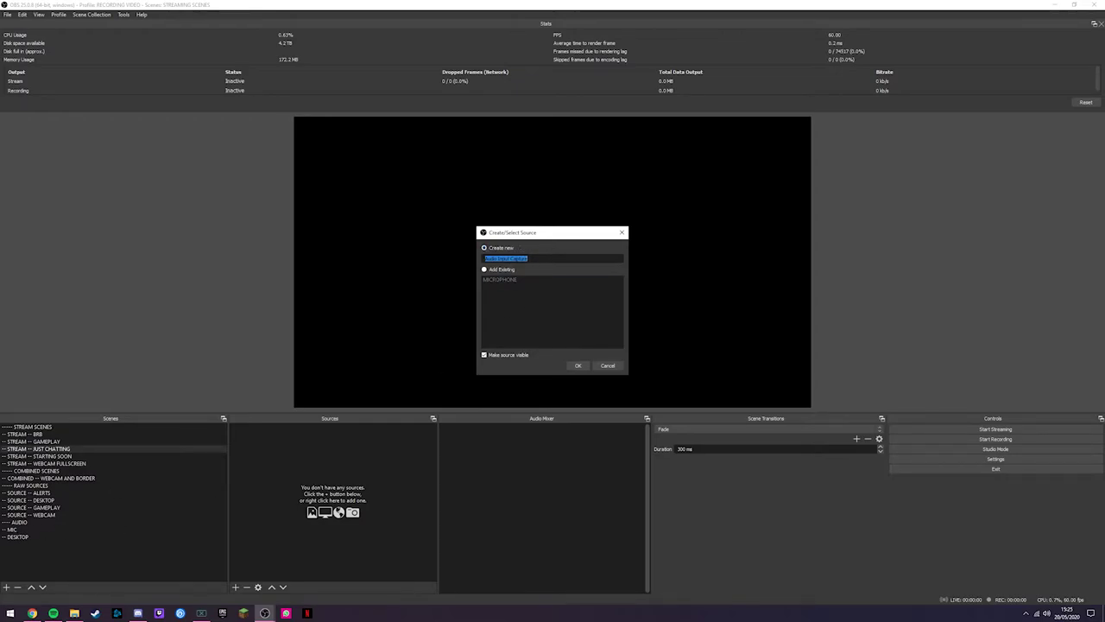
{"action": "left_click", "coordinate": [507, 270]}
{"action": "left_click", "coordinate": [505, 279]}
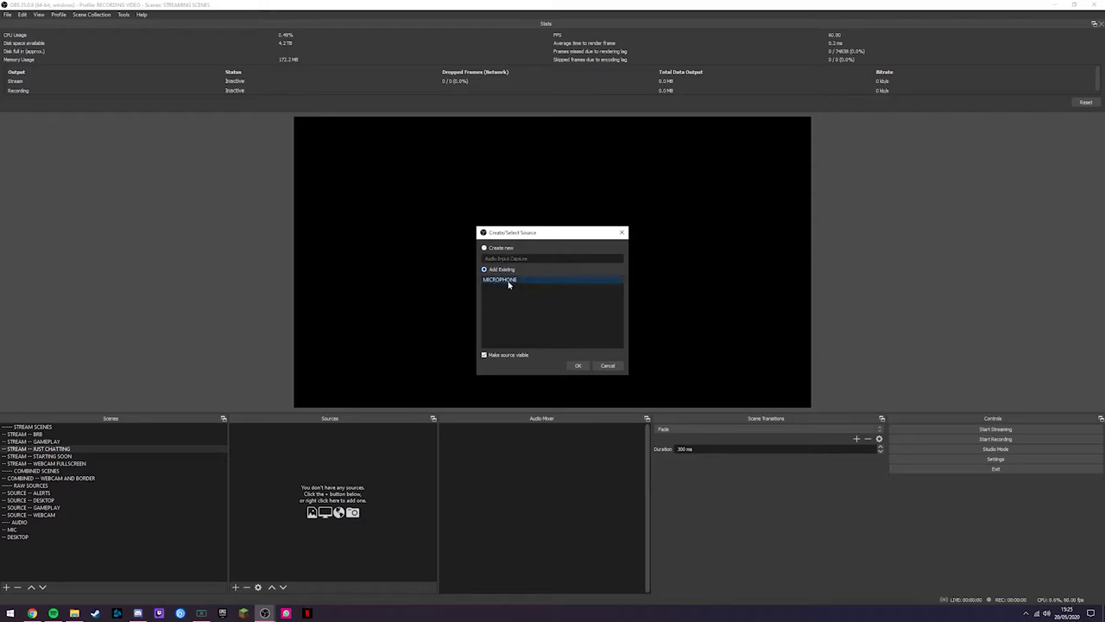
{"action": "left_click", "coordinate": [577, 365]}
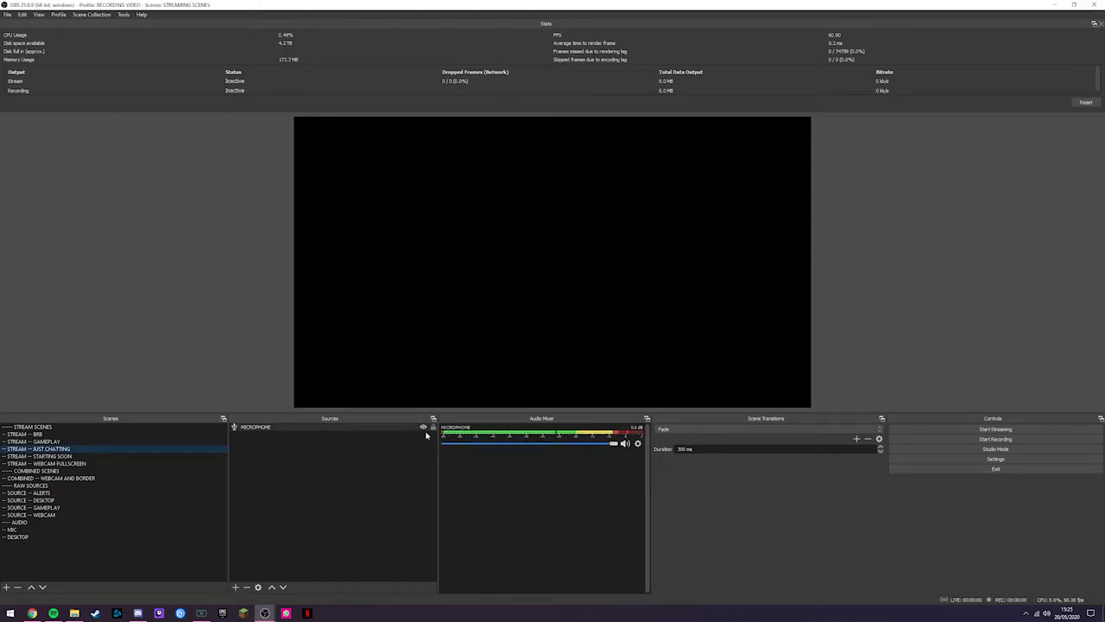
{"action": "left_click", "coordinate": [432, 427]}
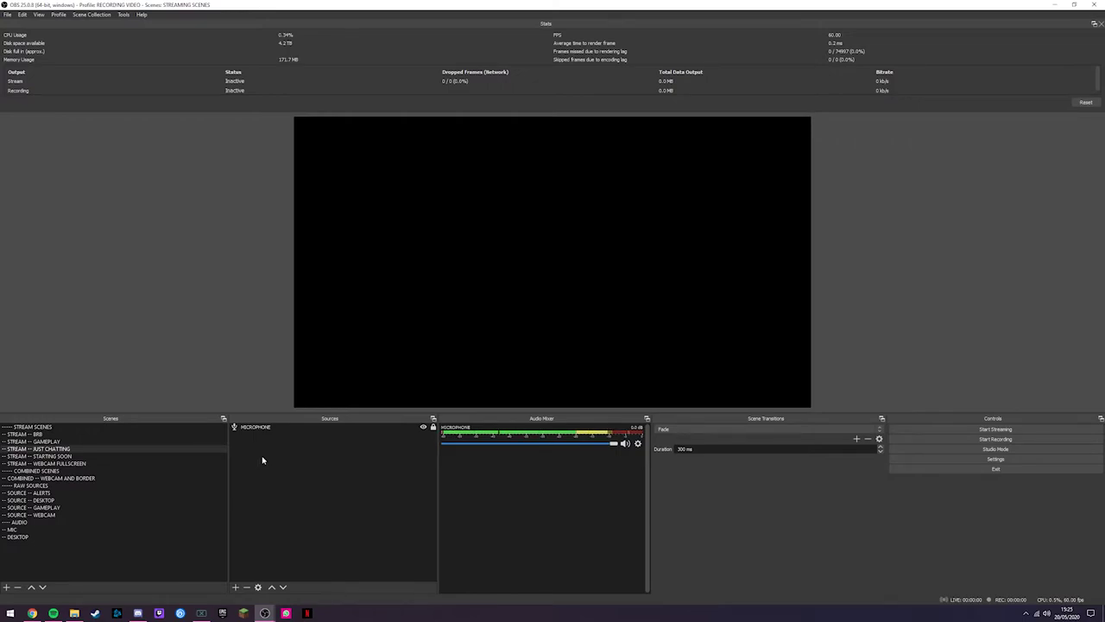
Switch scenes in the Scenes dock, starting with STREAM -- BRB.
{"action": "left_click", "coordinate": [46, 435]}
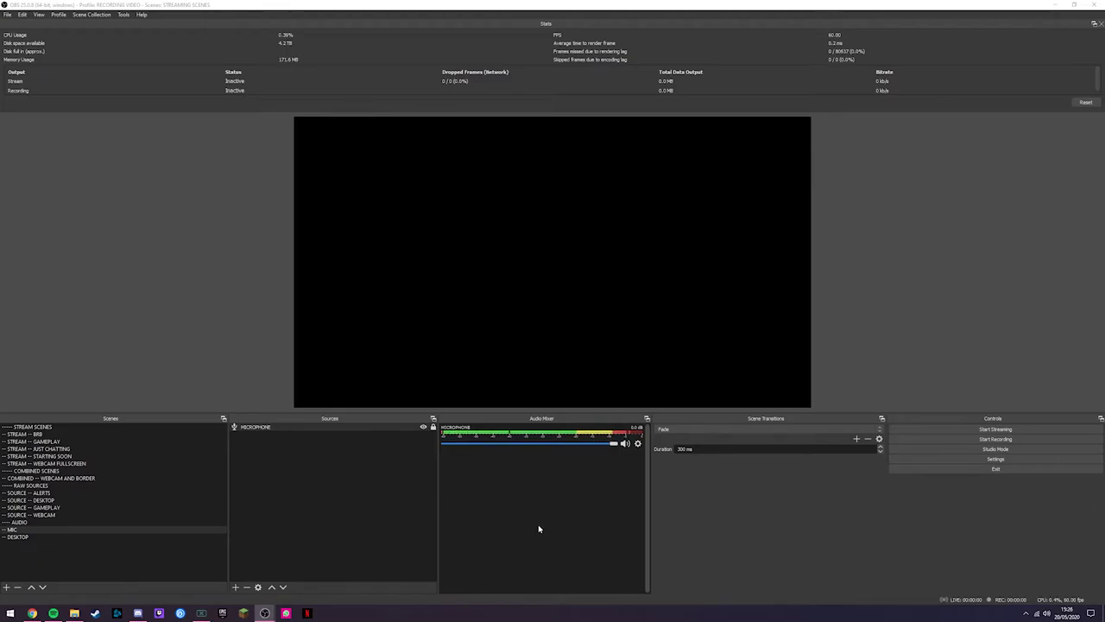
Add a default Noise Gate filter (close -32 dB, open -26 dB) to MICROPHONE and fit the Filters window on screen.
{"action": "left_click", "coordinate": [272, 483]}
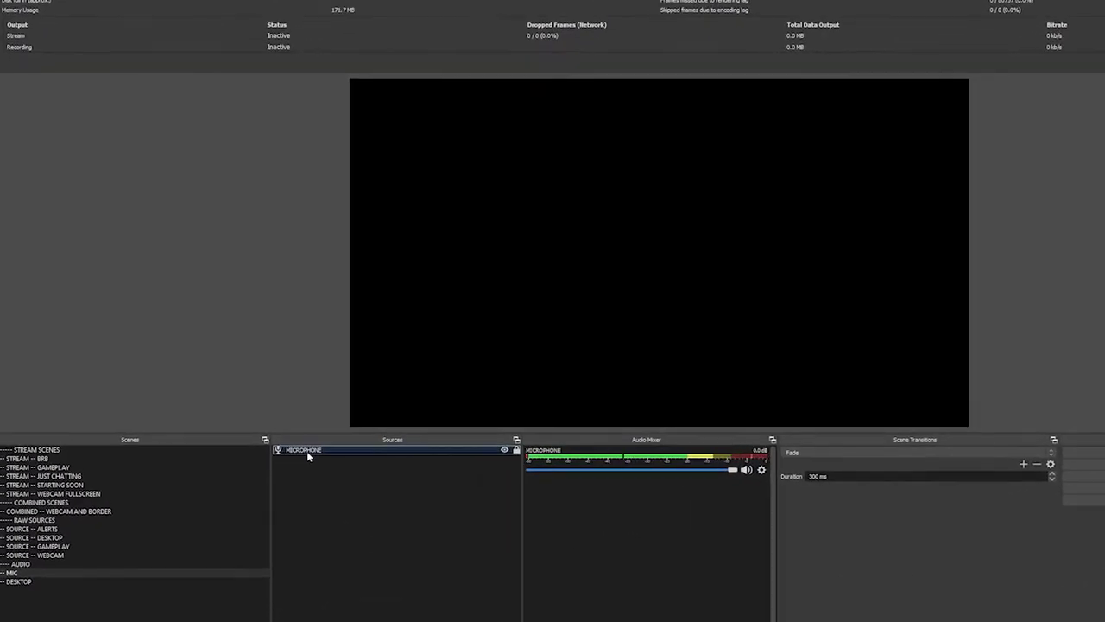
{"action": "right_click", "coordinate": [258, 430]}
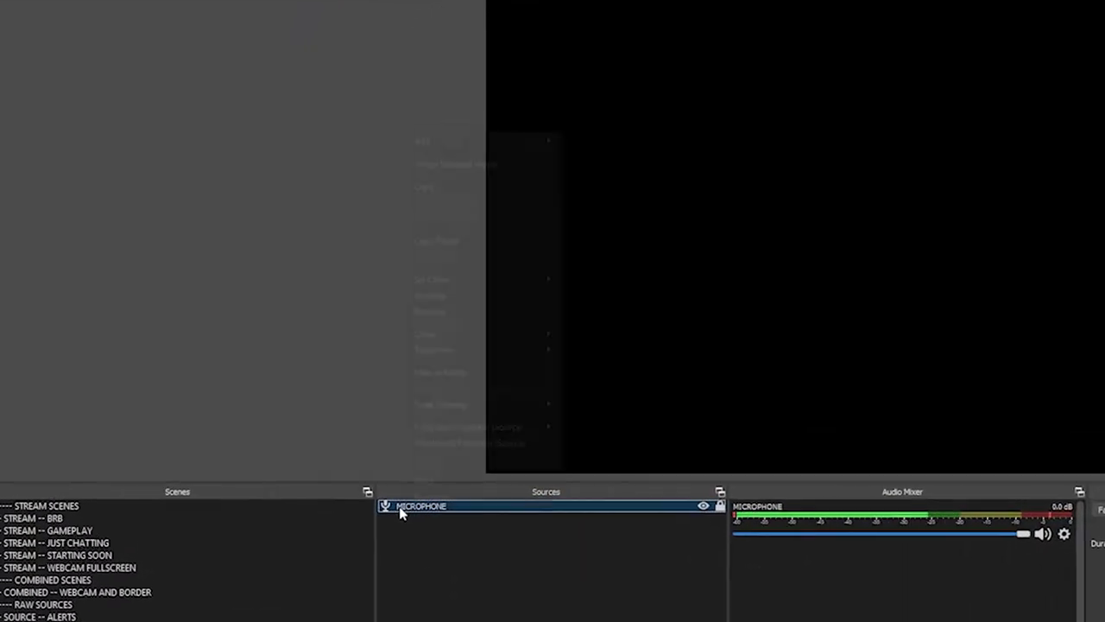
{"action": "left_click", "coordinate": [518, 507]}
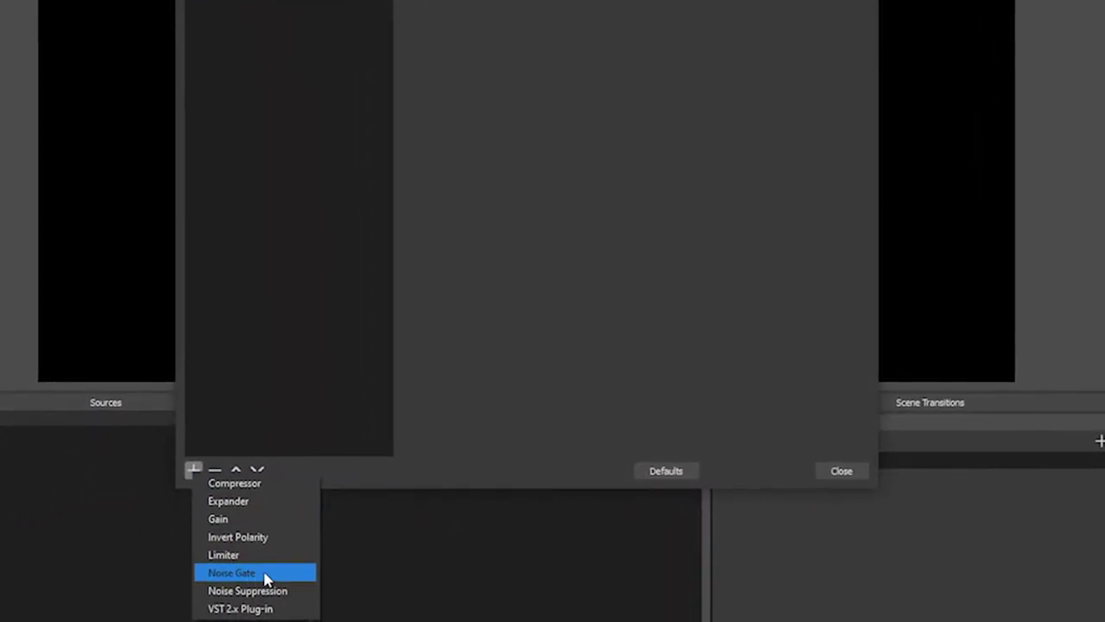
{"action": "left_click", "coordinate": [265, 575]}
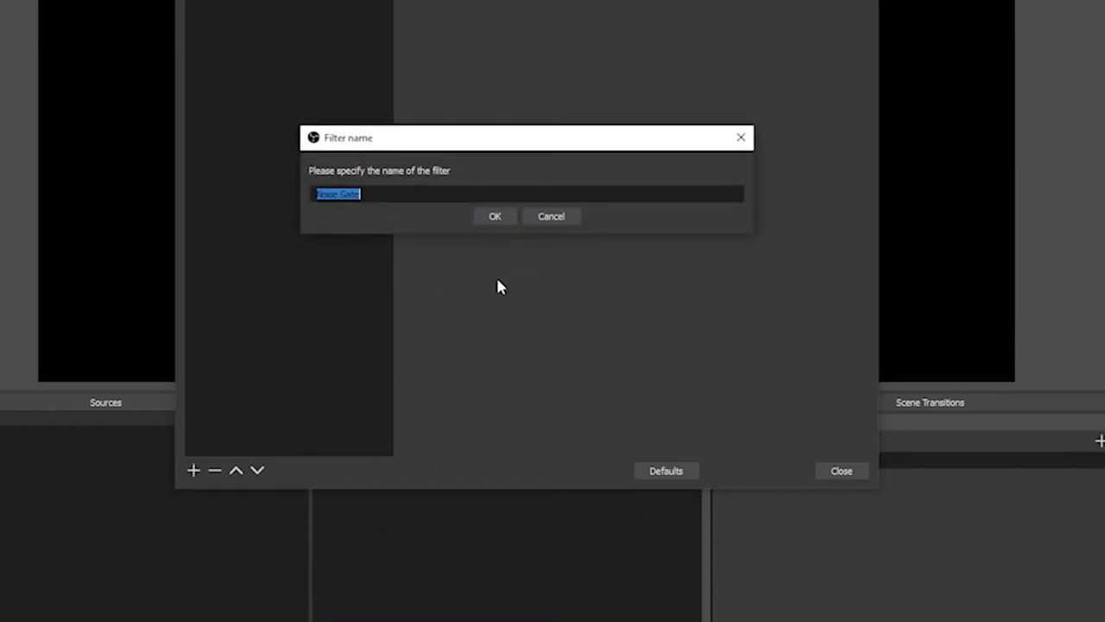
{"action": "left_click", "coordinate": [494, 217]}
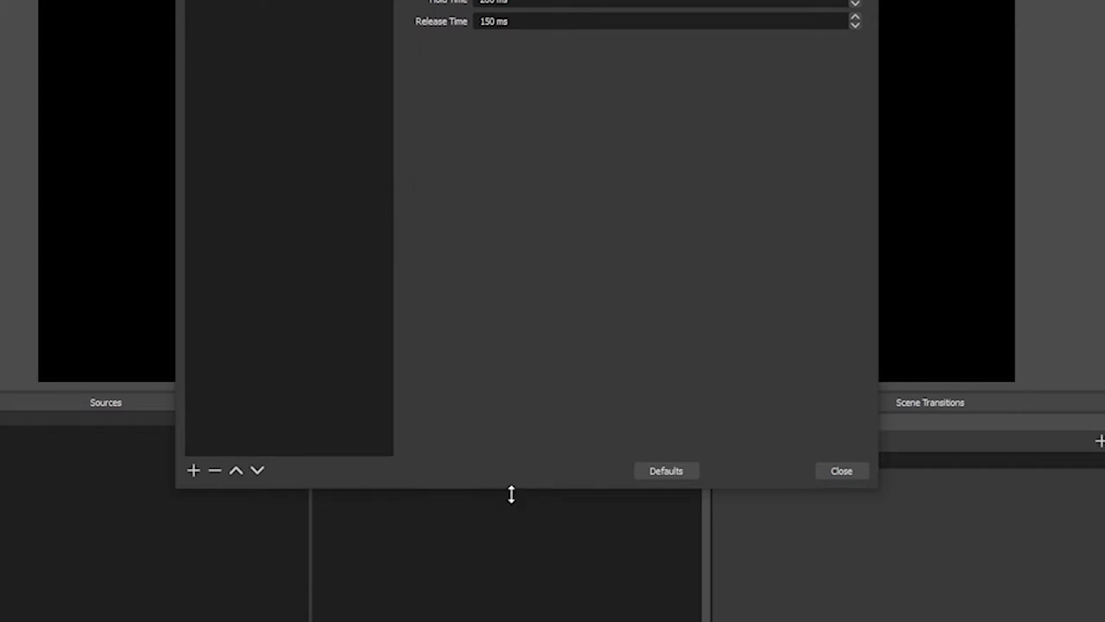
{"action": "left_click_drag", "start_coordinate": [510, 489], "coordinate": [509, 173]}
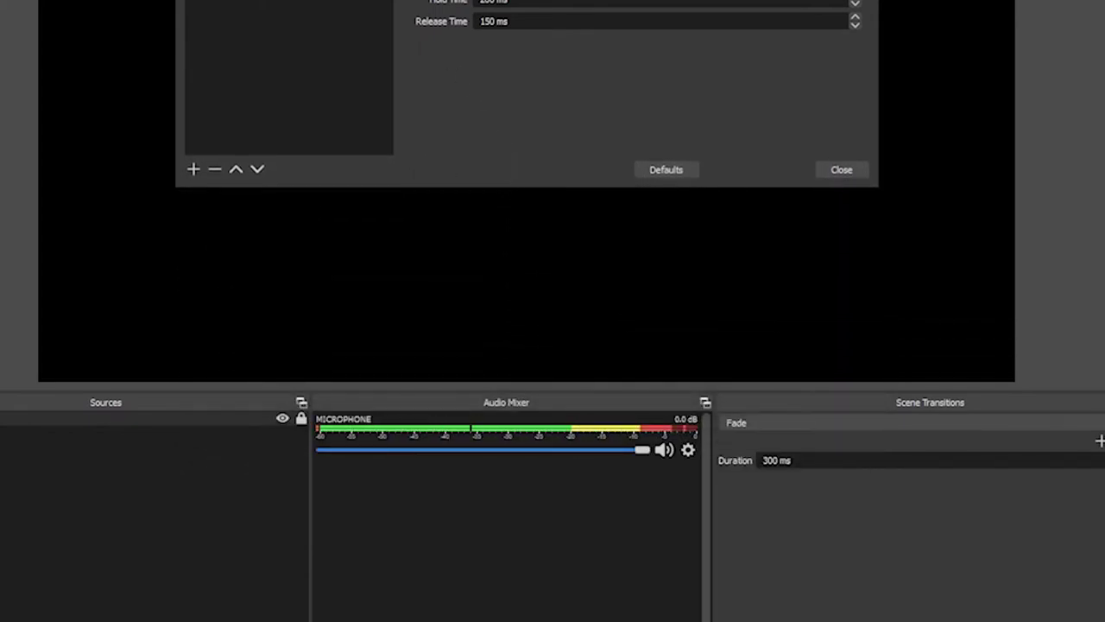
{"action": "left_click_drag", "start_coordinate": [404, 0], "coordinate": [371, 92]}
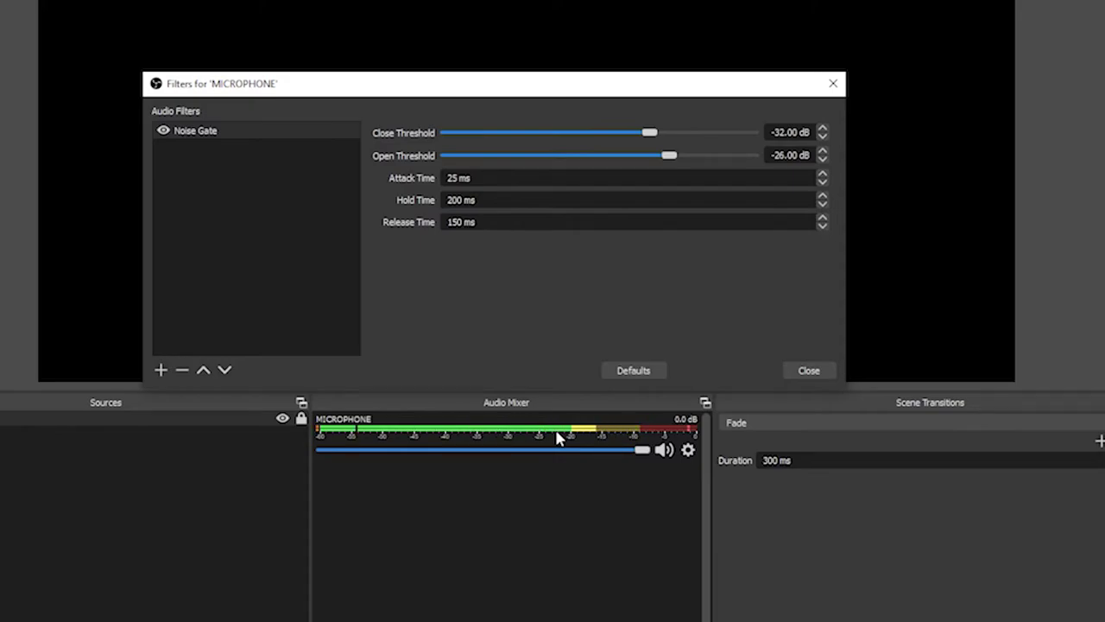
Adjust the Noise Gate sliders: open threshold to -19.00 dB, close threshold to -62.00 dB.
{"action": "left_click_drag", "start_coordinate": [670, 159], "coordinate": [682, 156]}
{"action": "left_click_drag", "start_coordinate": [681, 156], "coordinate": [746, 159]}
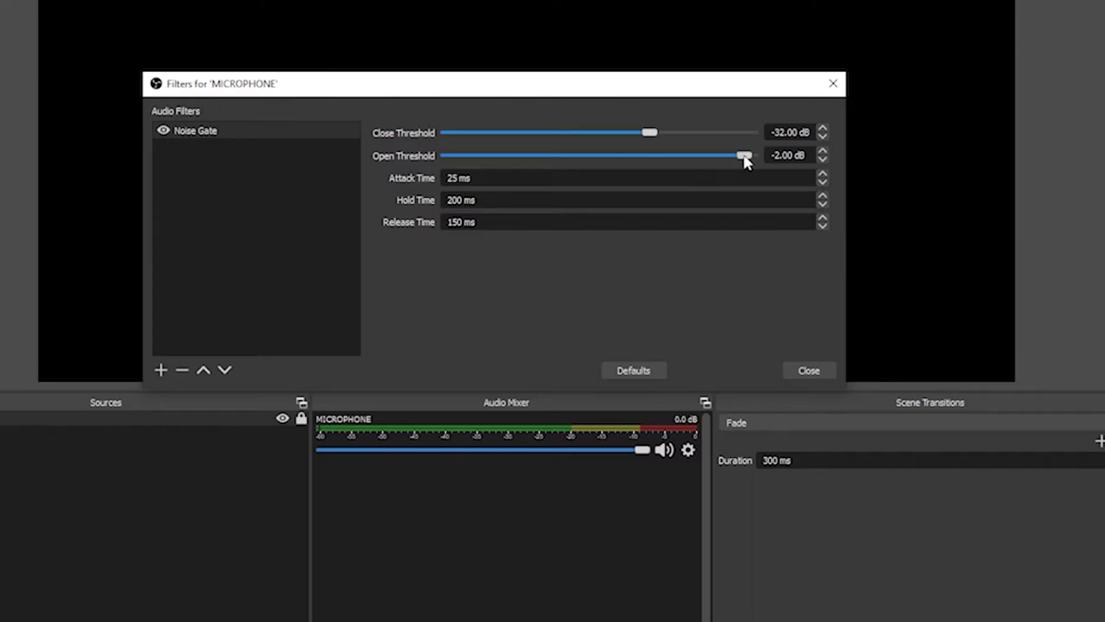
{"action": "left_click_drag", "start_coordinate": [745, 158], "coordinate": [695, 162]}
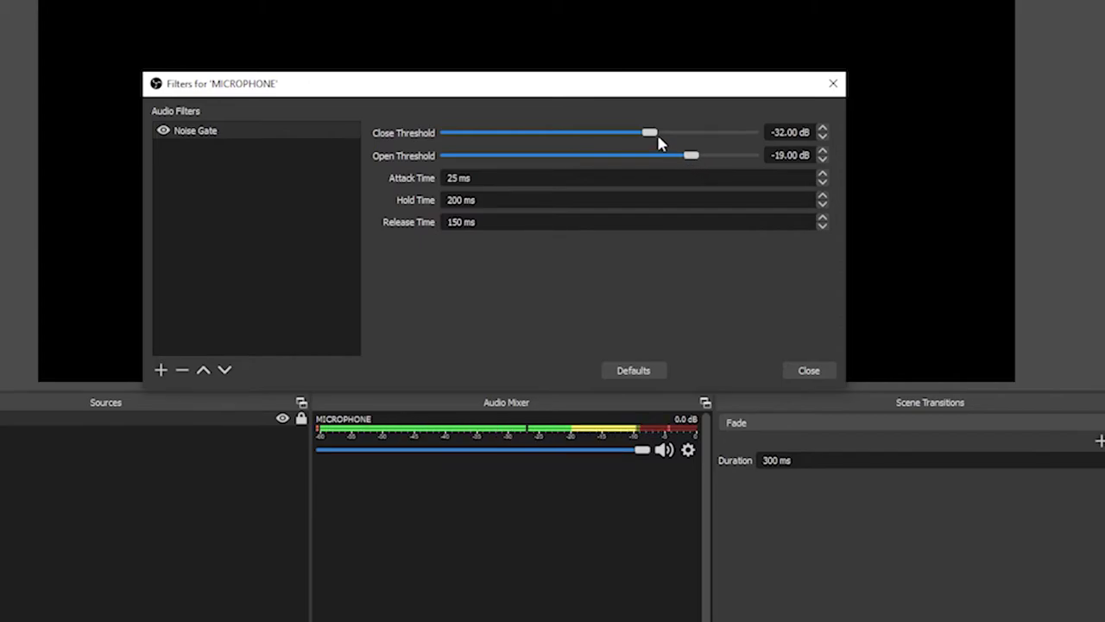
{"action": "left_click_drag", "start_coordinate": [653, 141], "coordinate": [691, 151]}
{"action": "left_click_drag", "start_coordinate": [695, 140], "coordinate": [558, 141]}
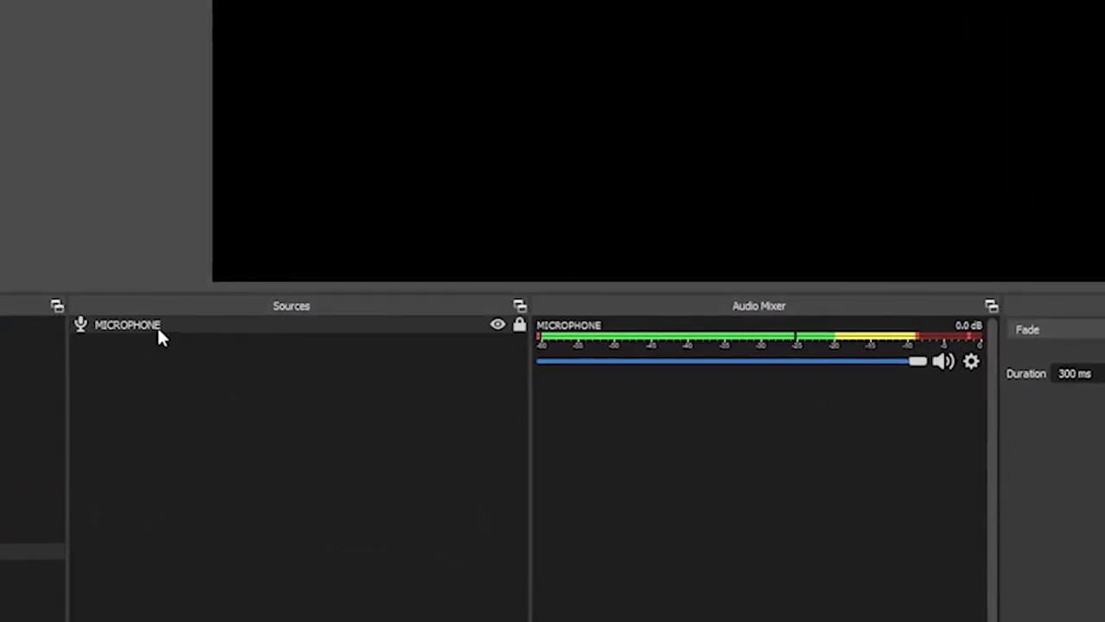
Add a Compressor filter to MICROPHONE at defaults: 10.00:1 ratio, -18.00 dB threshold.
{"action": "right_click", "coordinate": [162, 324]}
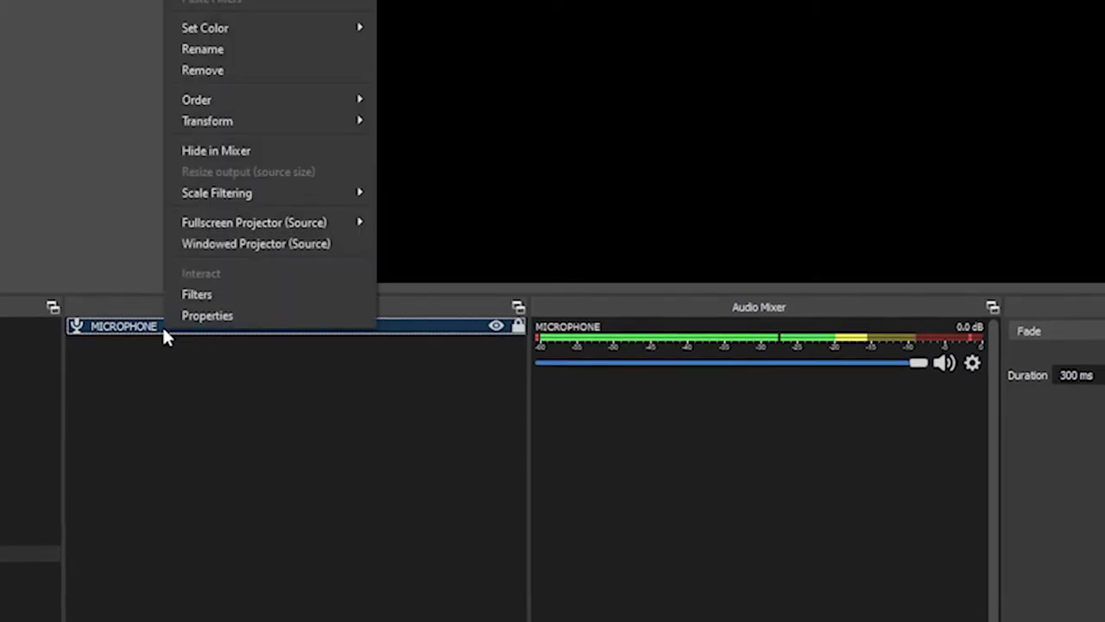
{"action": "left_click", "coordinate": [278, 296]}
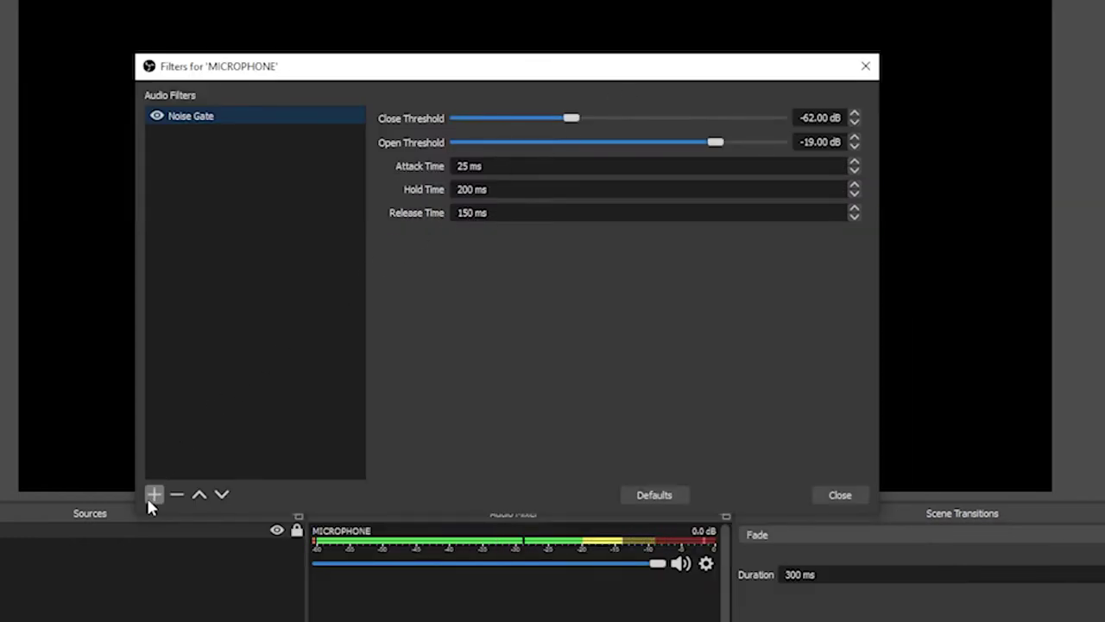
{"action": "left_click", "coordinate": [152, 495]}
{"action": "left_click", "coordinate": [254, 508]}
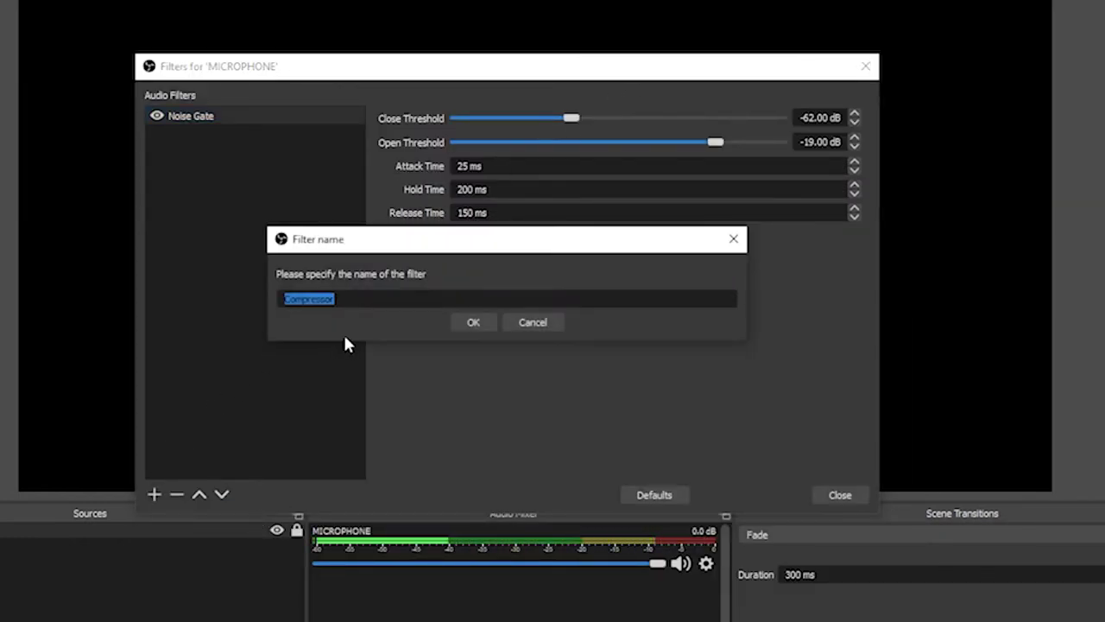
{"action": "left_click", "coordinate": [475, 323]}
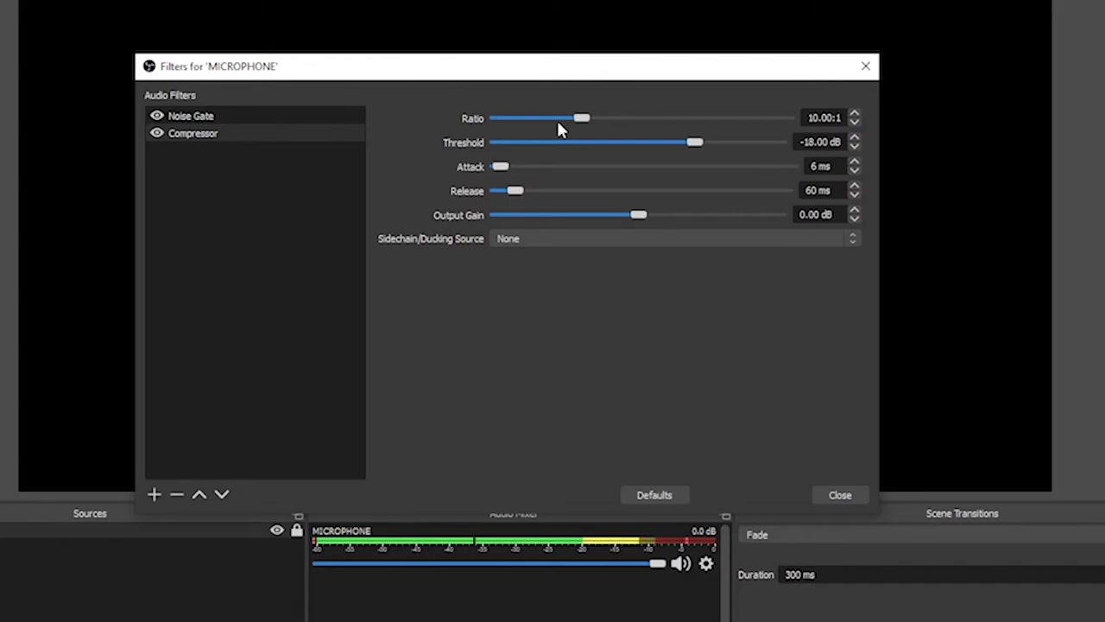
Lower the microphone Compressor ratio from 10.00:1 to 3.00:1.
{"action": "left_click_drag", "start_coordinate": [584, 118], "coordinate": [520, 125]}
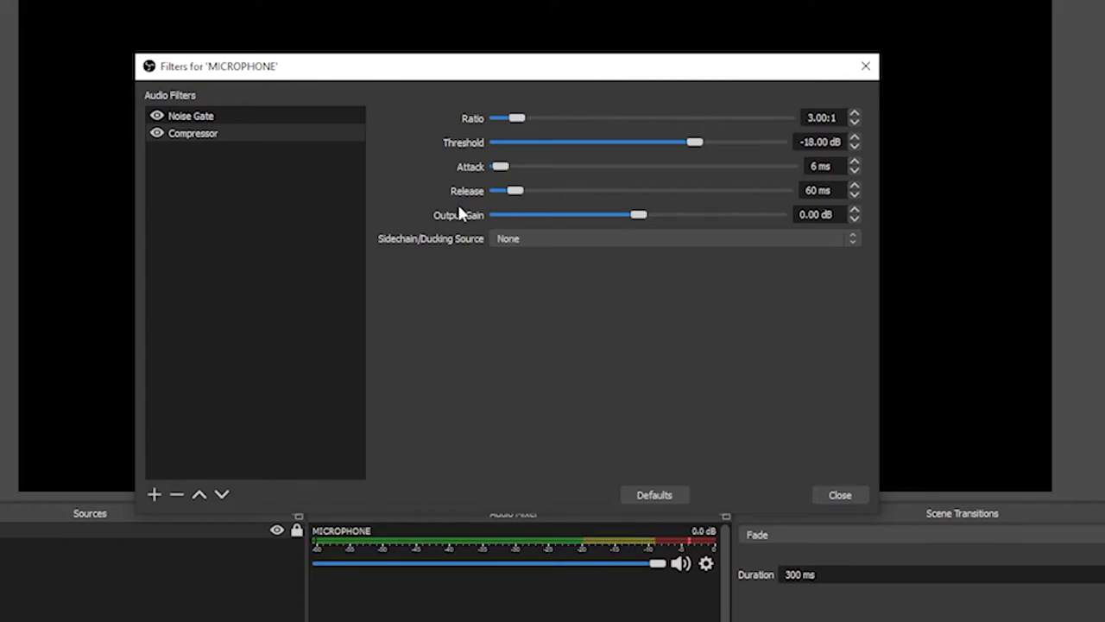
Raise the Compressor threshold to about -10.90 dB and lengthen its release to about 124 ms.
{"action": "left_click_drag", "start_coordinate": [696, 143], "coordinate": [730, 147]}
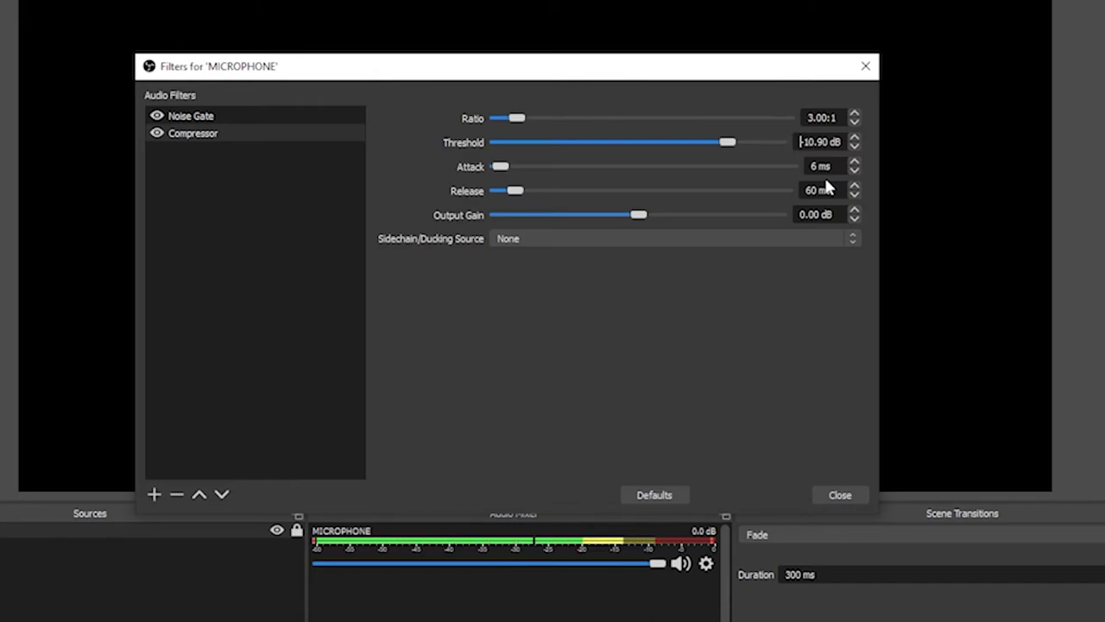
{"action": "left_click_drag", "start_coordinate": [510, 195], "coordinate": [540, 190]}
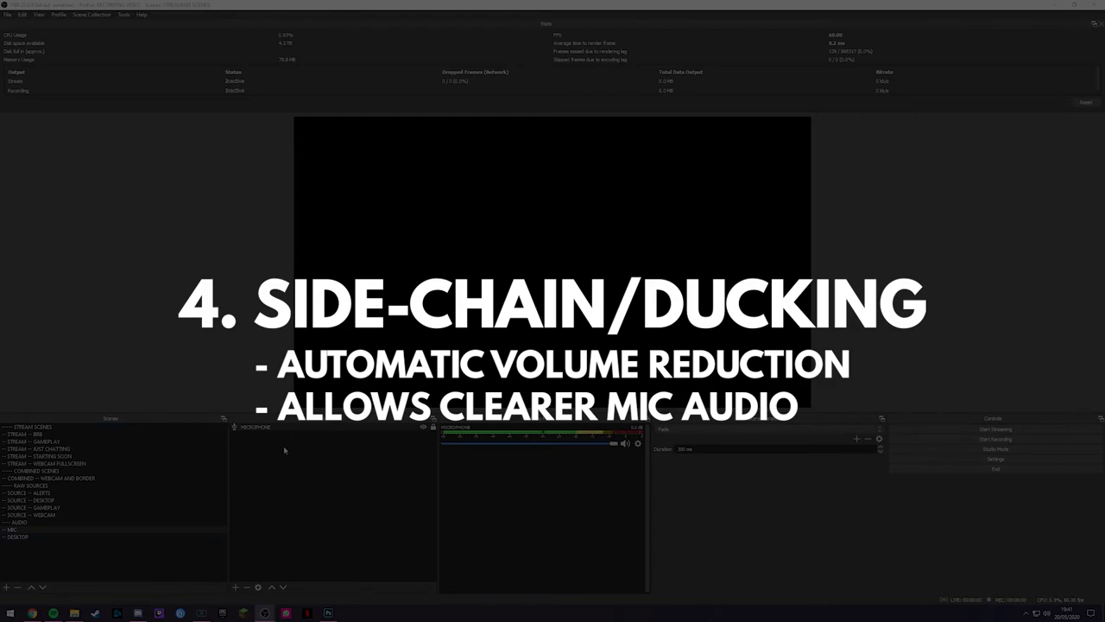
In the DESKTOP scene, add a Compressor filter named SideChain to the DESKTOP source.
{"action": "key", "text": "Down"}
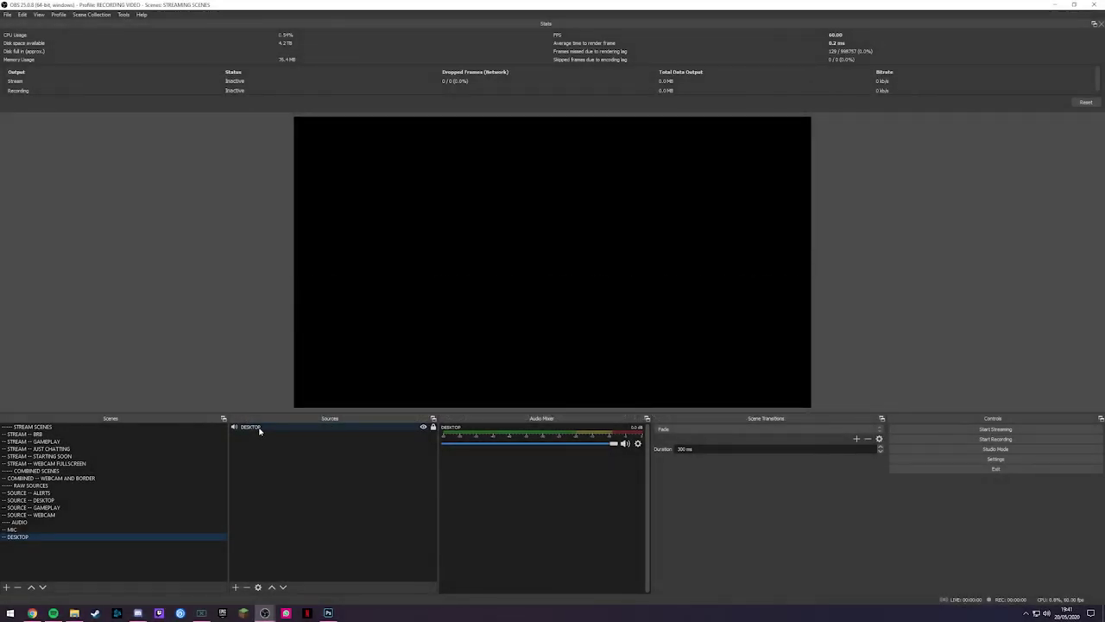
{"action": "right_click", "coordinate": [259, 429]}
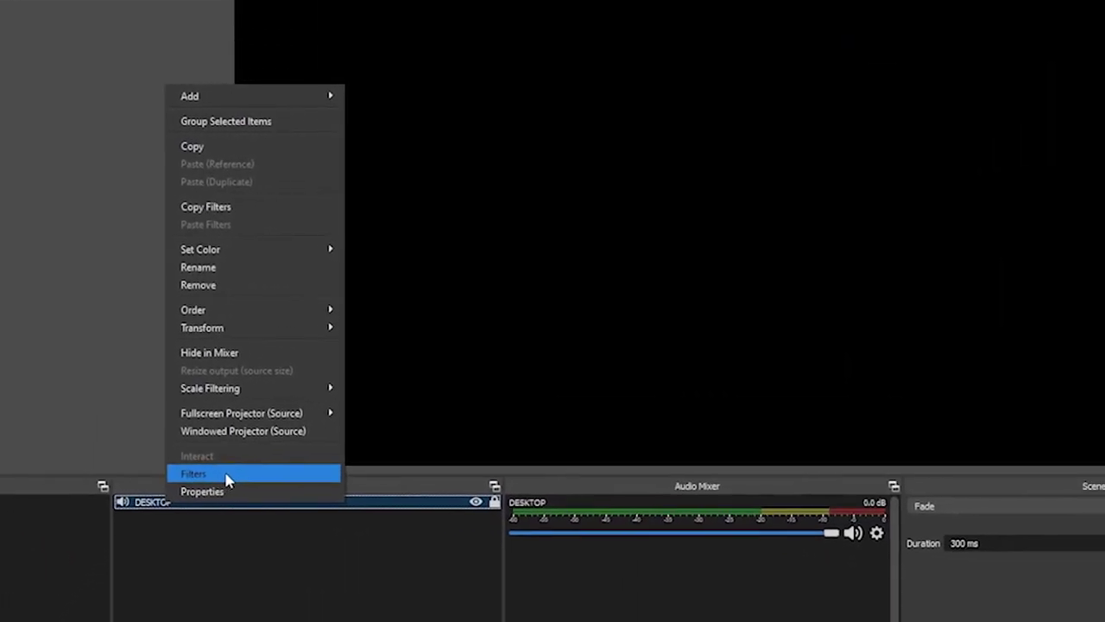
{"action": "left_click", "coordinate": [276, 412]}
{"action": "left_click", "coordinate": [233, 527]}
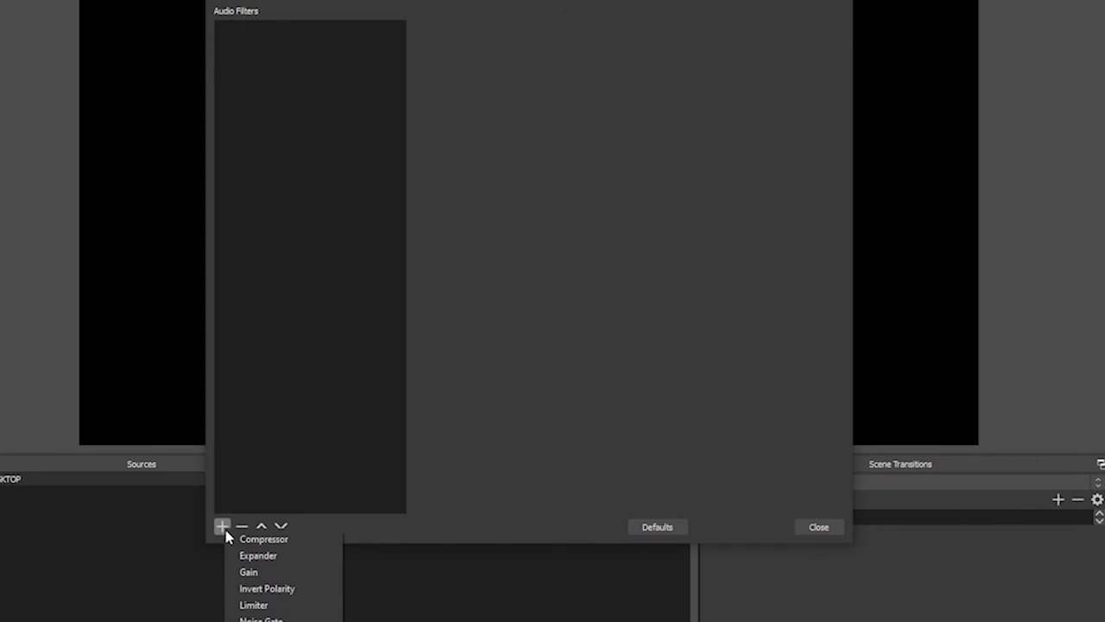
{"action": "left_click", "coordinate": [316, 541]}
{"action": "type", "text": "Side"}
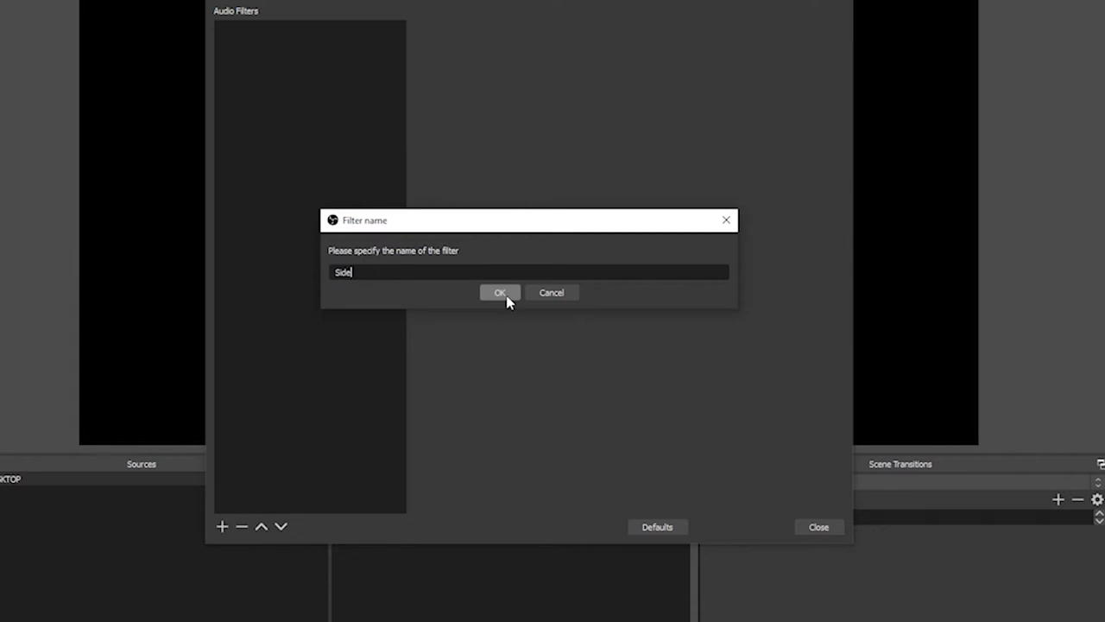
{"action": "type", "text": "Chain"}
{"action": "left_click", "coordinate": [507, 295]}
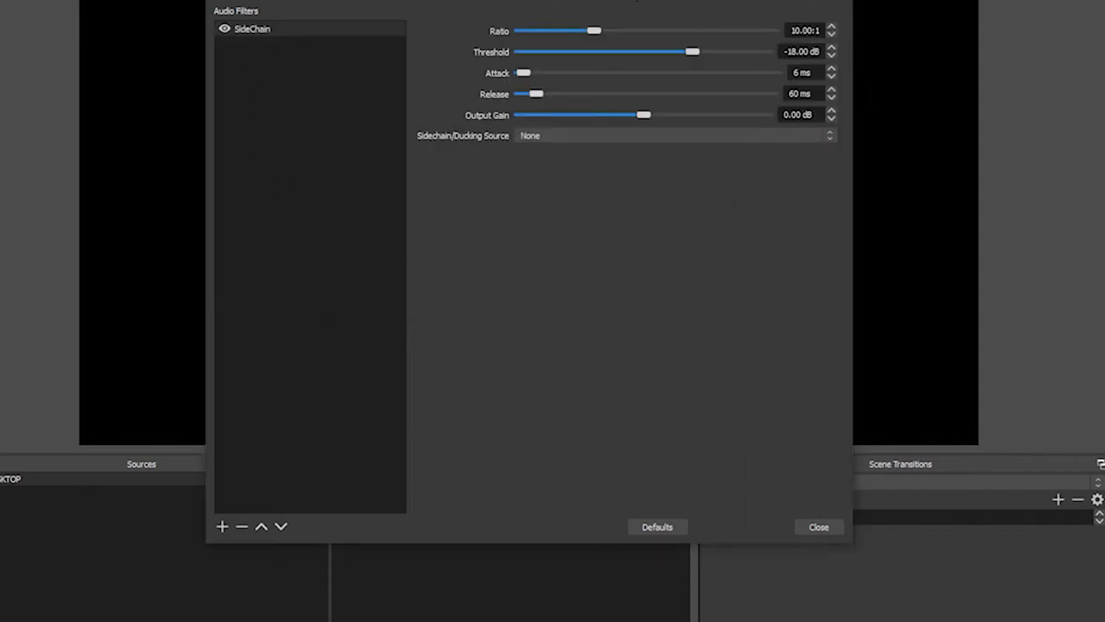
Key the SideChain compressor's ducking source to MICROPHONE.
{"action": "left_click_drag", "start_coordinate": [629, 0], "coordinate": [608, 87]}
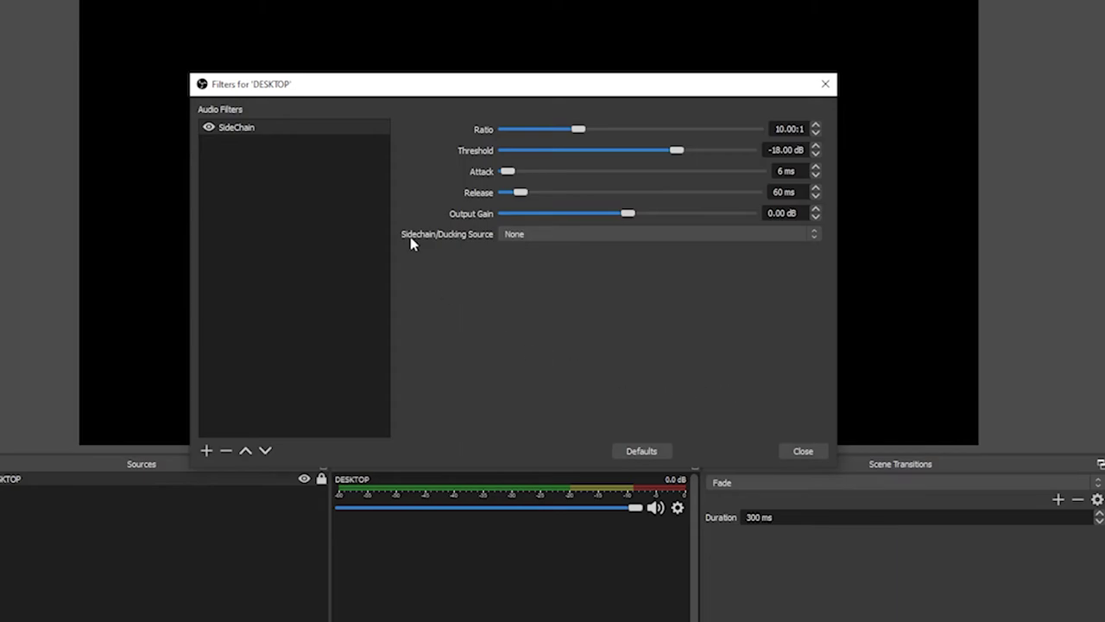
{"action": "left_click", "coordinate": [819, 237]}
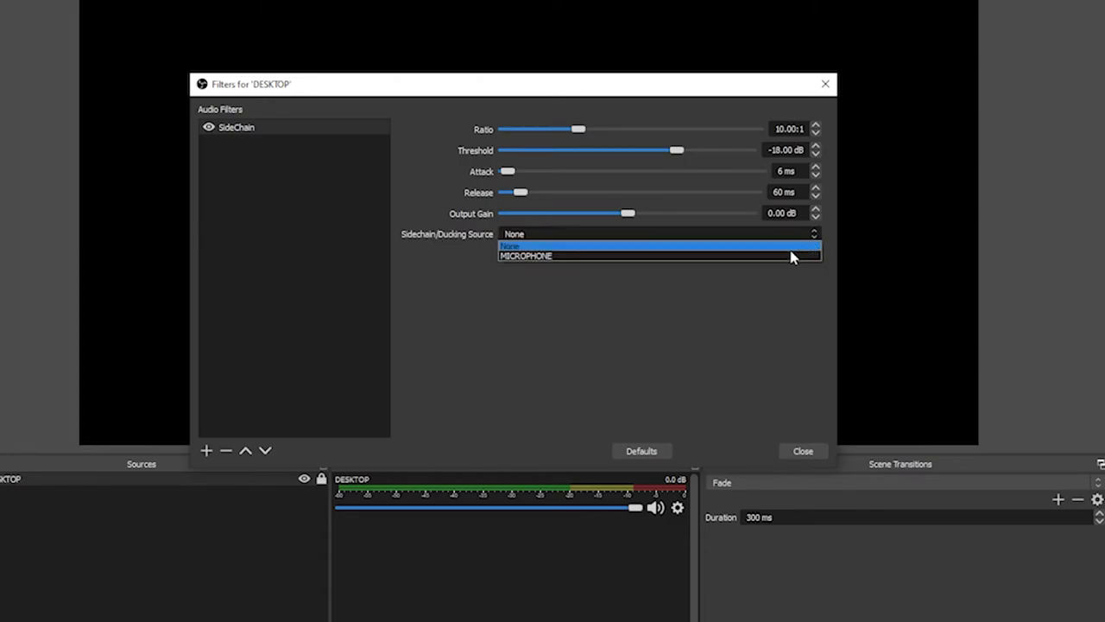
{"action": "left_click", "coordinate": [560, 257]}
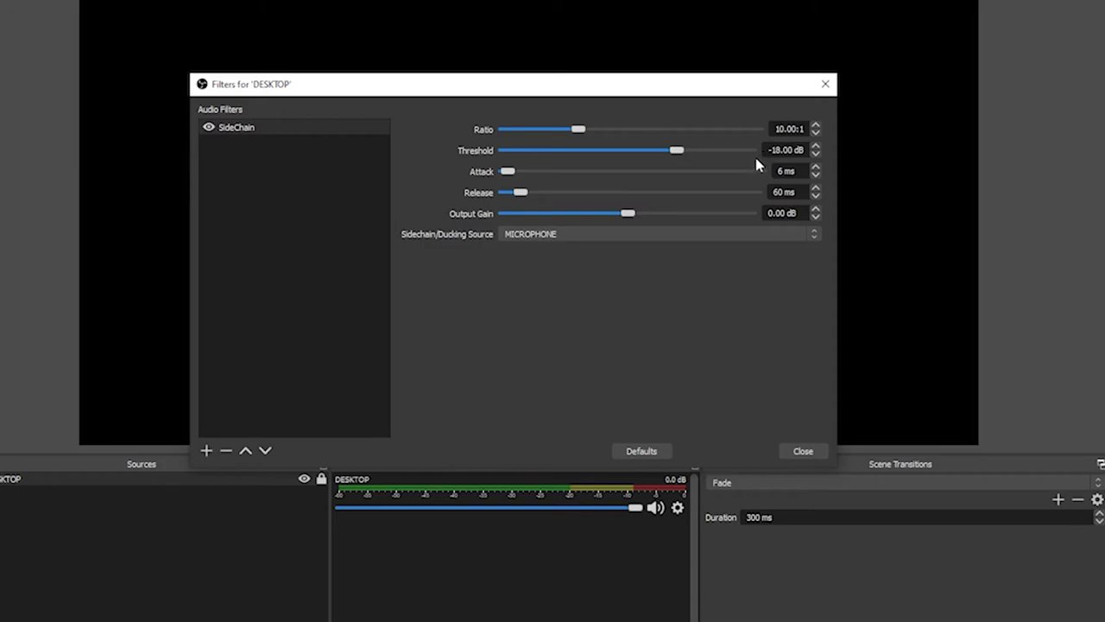
Set SideChain threshold to -20.00 dB, attack to 50 ms and release to 400 ms.
{"action": "left_click_drag", "start_coordinate": [678, 152], "coordinate": [669, 153]}
{"action": "left_click", "coordinate": [815, 146]}
{"action": "left_click", "coordinate": [775, 176]}
{"action": "left_click_drag", "start_coordinate": [509, 173], "coordinate": [530, 177]}
{"action": "left_click_drag", "start_coordinate": [521, 192], "coordinate": [606, 202]}
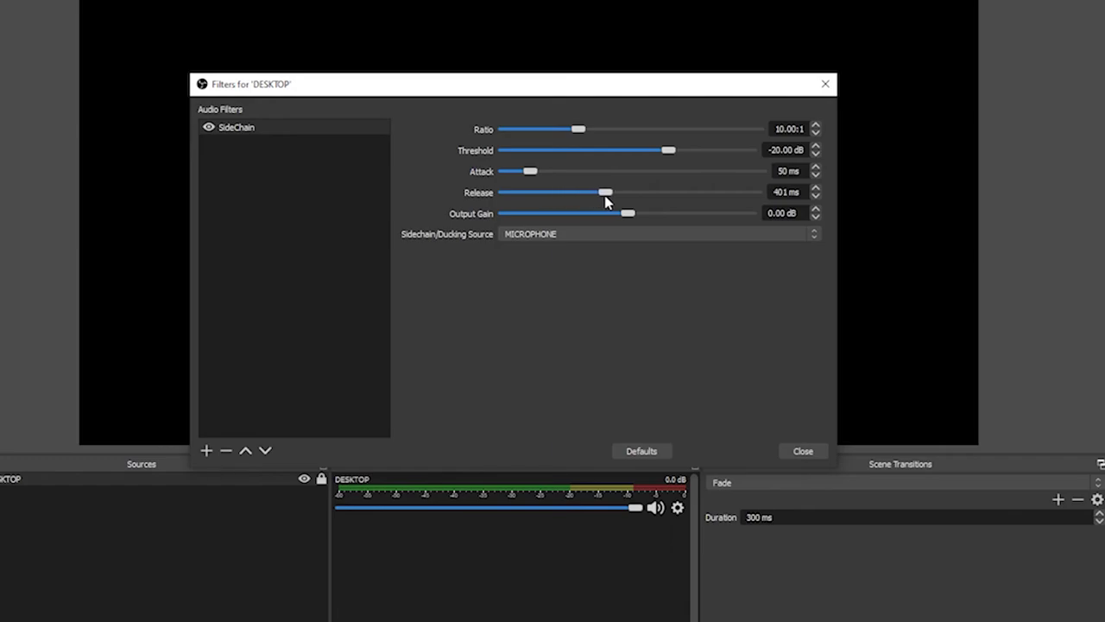
{"action": "left_click", "coordinate": [815, 197]}
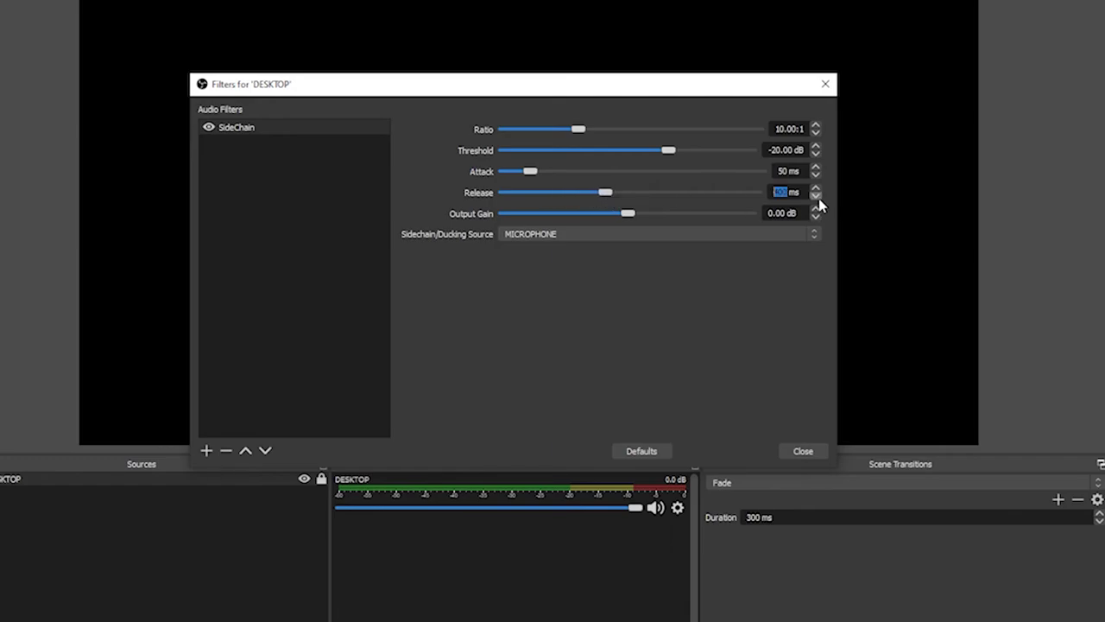
{"action": "left_click", "coordinate": [481, 199]}
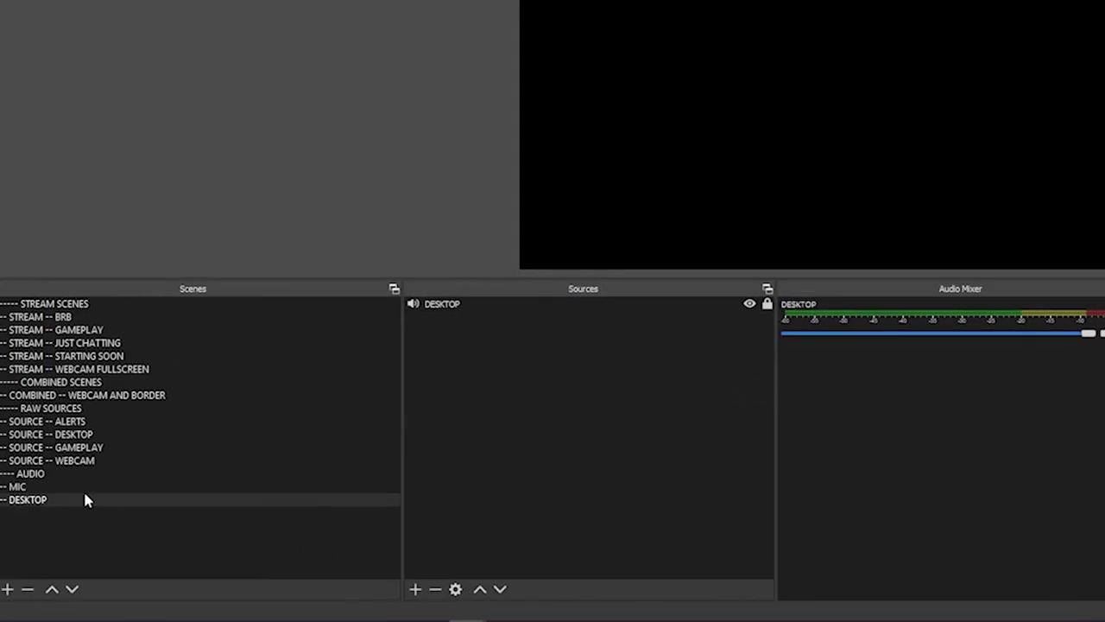
Switch to the STREAM -- GAMEPLAY scene.
{"action": "left_click", "coordinate": [84, 329]}
{"action": "left_click", "coordinate": [688, 479]}
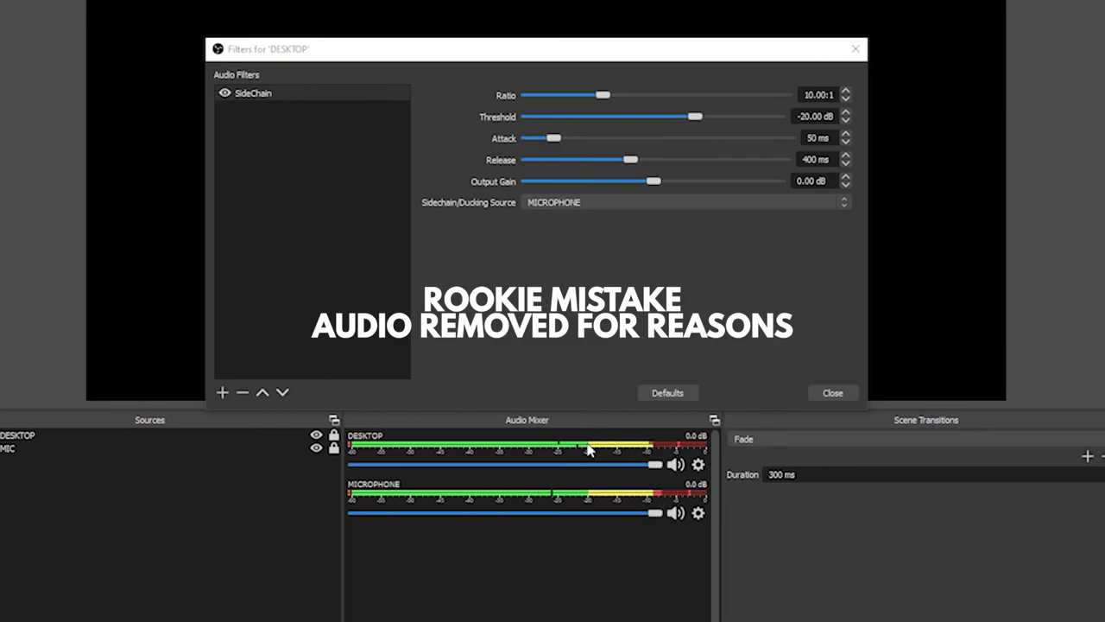
Drop the SideChain threshold to -39.00 dB and raise its ratio to 26.50:1.
{"action": "left_click_drag", "start_coordinate": [696, 115], "coordinate": [620, 121]}
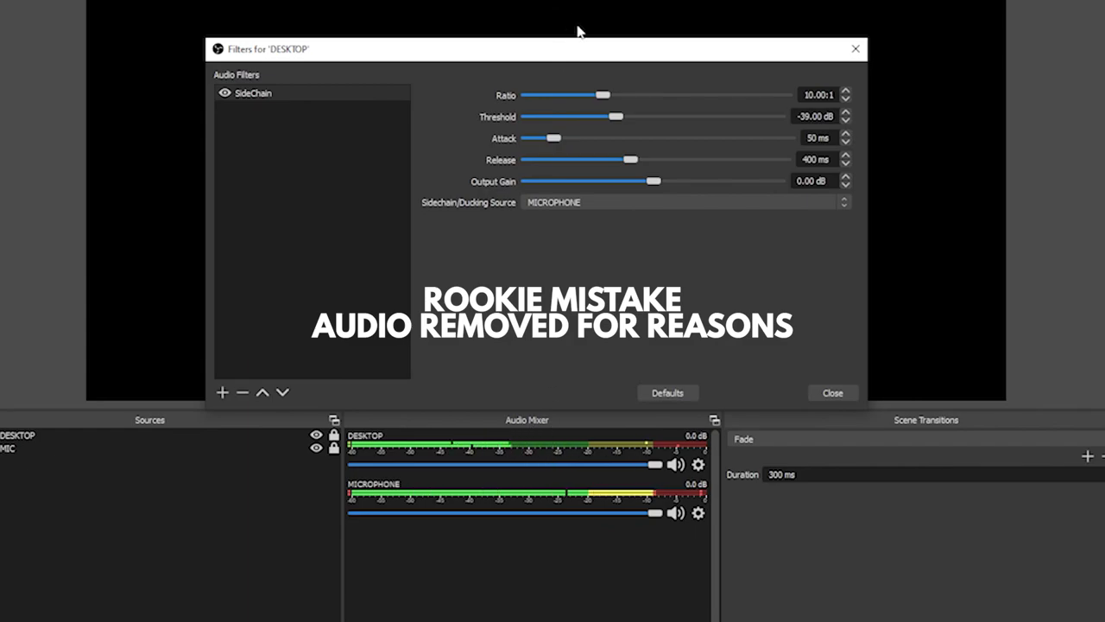
{"action": "left_click_drag", "start_coordinate": [602, 99], "coordinate": [738, 111]}
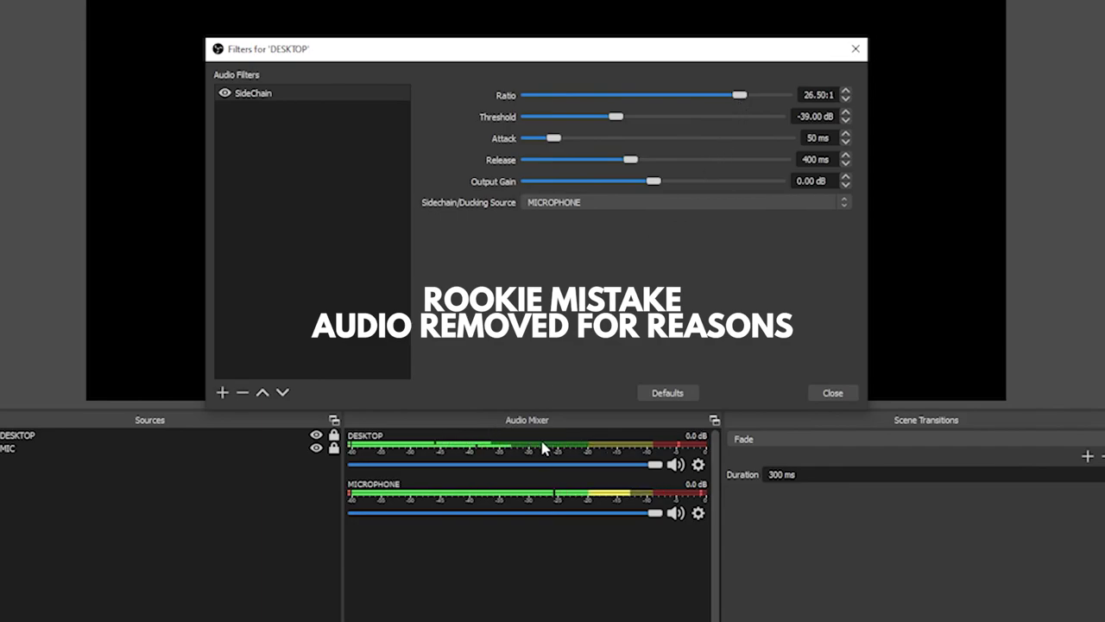